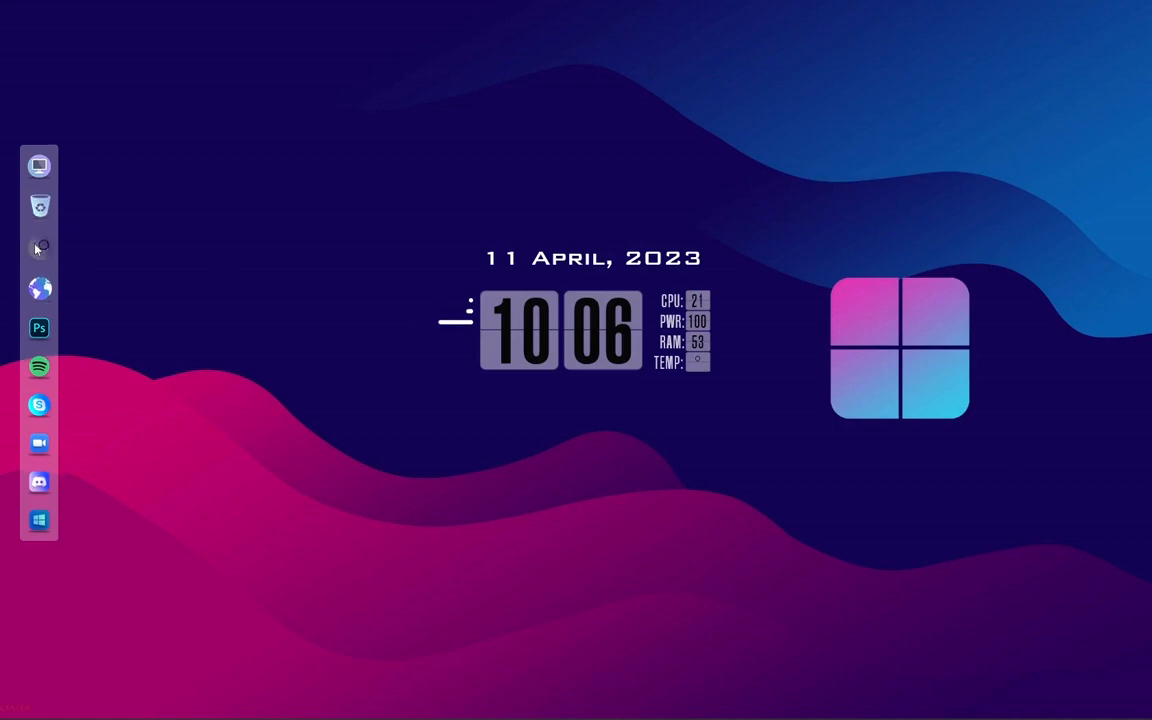
pyautogui.click(200, 278)
pyautogui.click(40, 520)
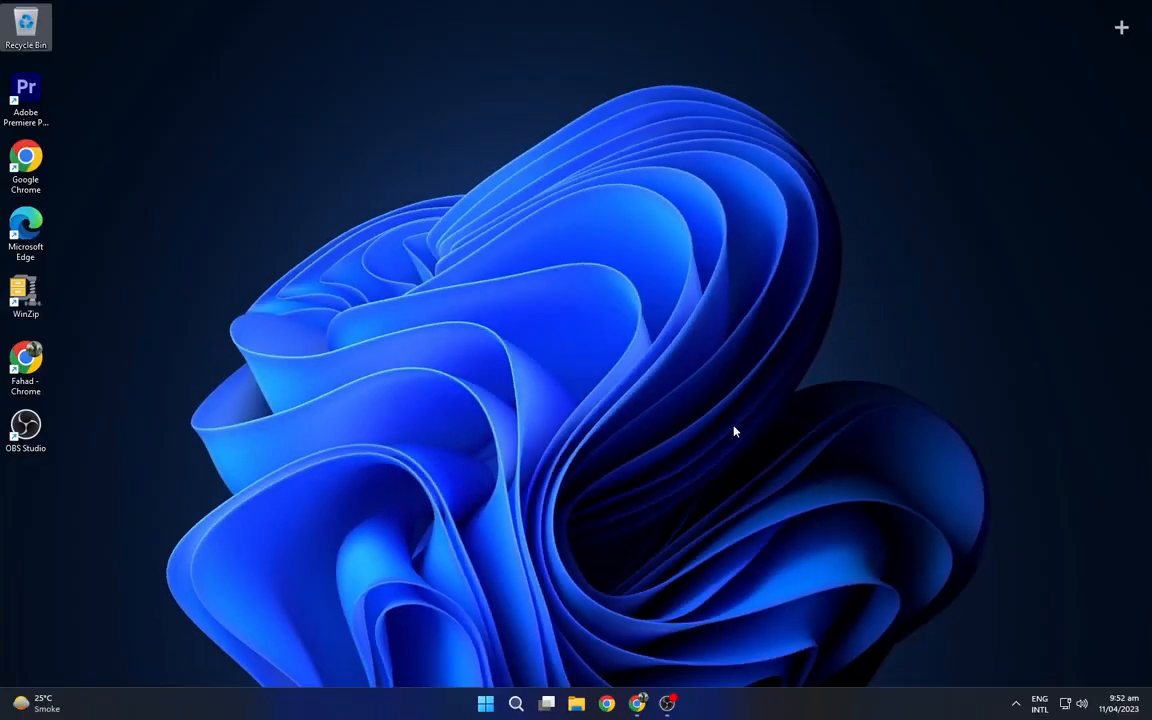
# - Switch to Chrome and open the original version of the "Original Windows Magenta And Blue" wallpaper from its download options
pyautogui.click(638, 705)
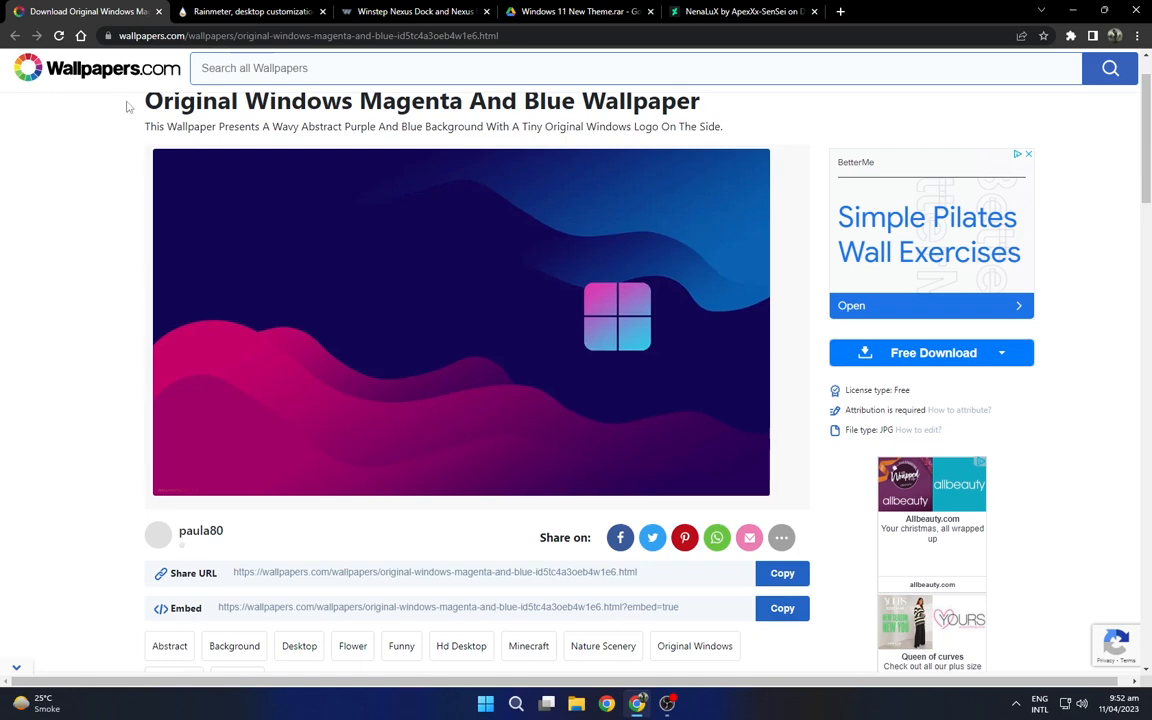
pyautogui.scroll(-4, 507, 320)
pyautogui.scroll(5, 507, 320)
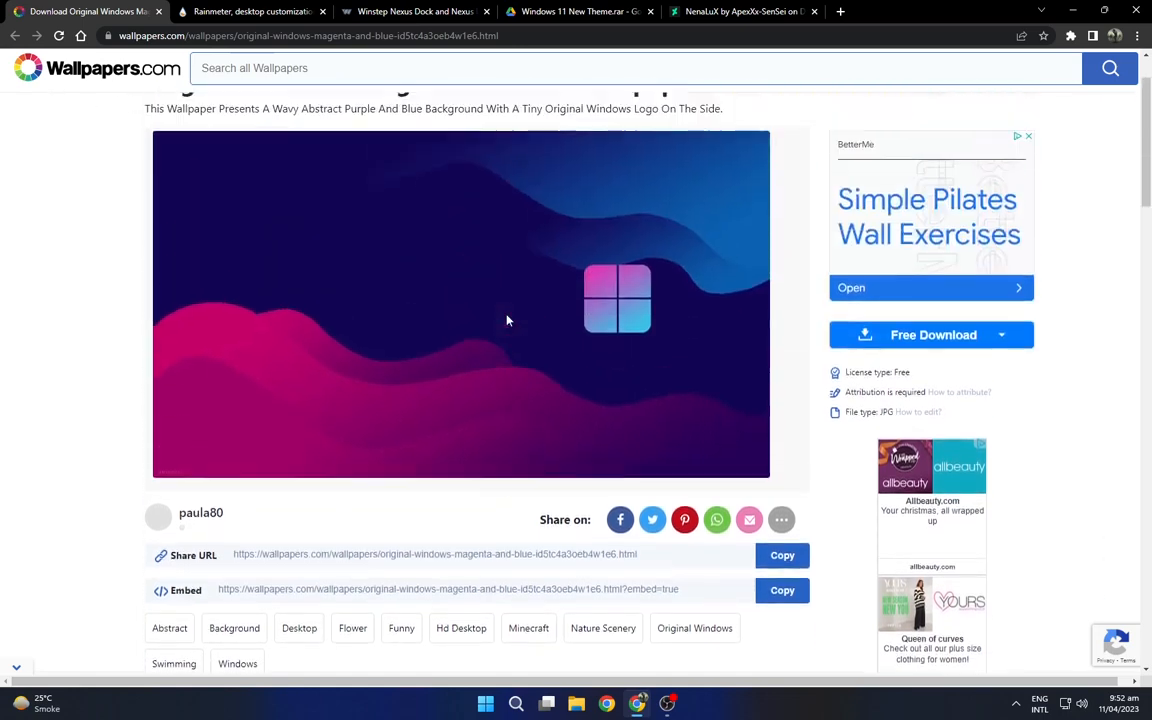
pyautogui.click(867, 421)
pyautogui.click(887, 455)
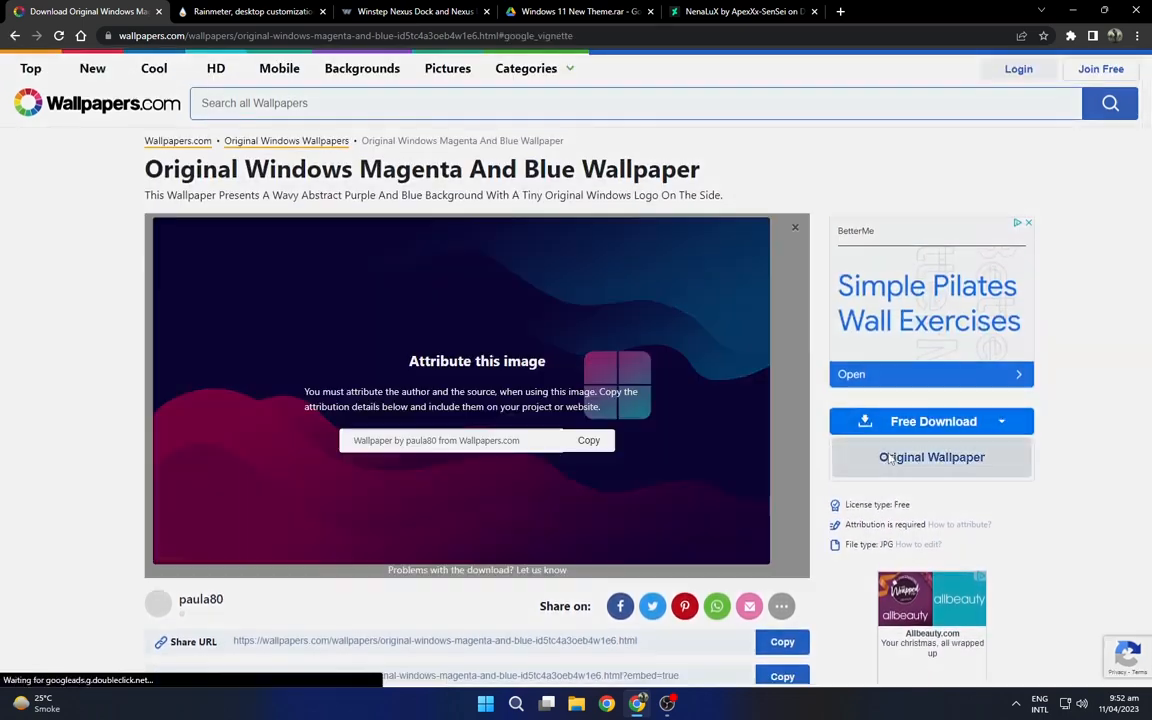
pyautogui.click(624, 434)
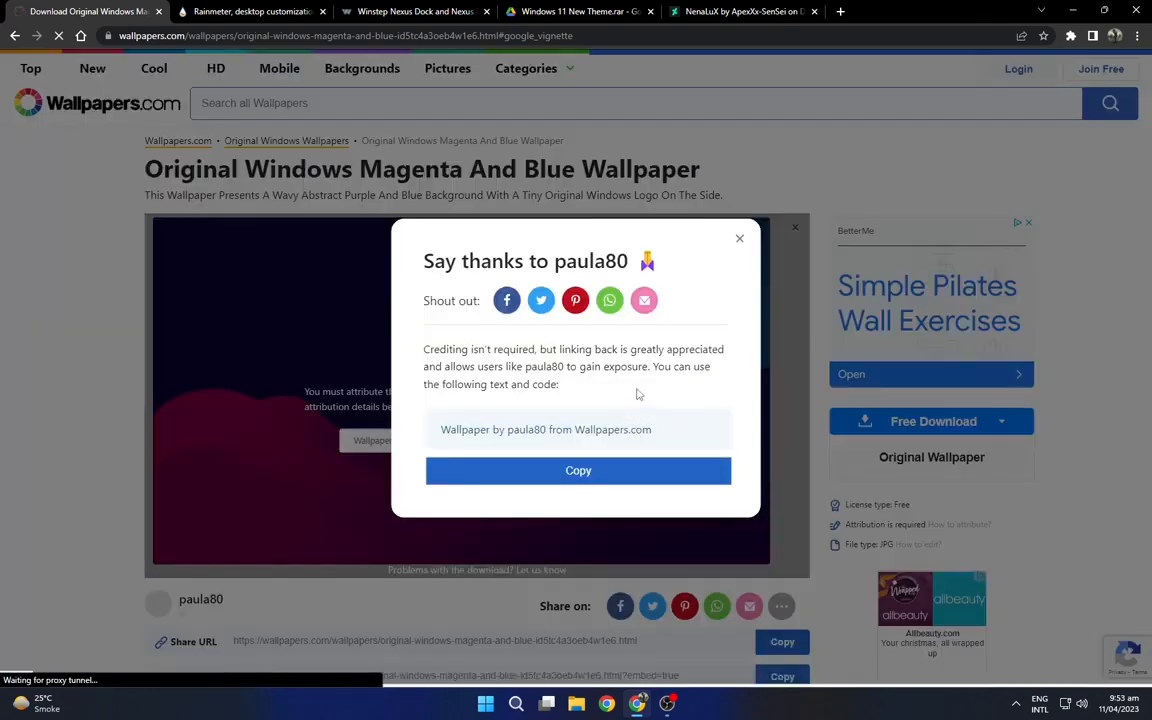
pyautogui.click(738, 242)
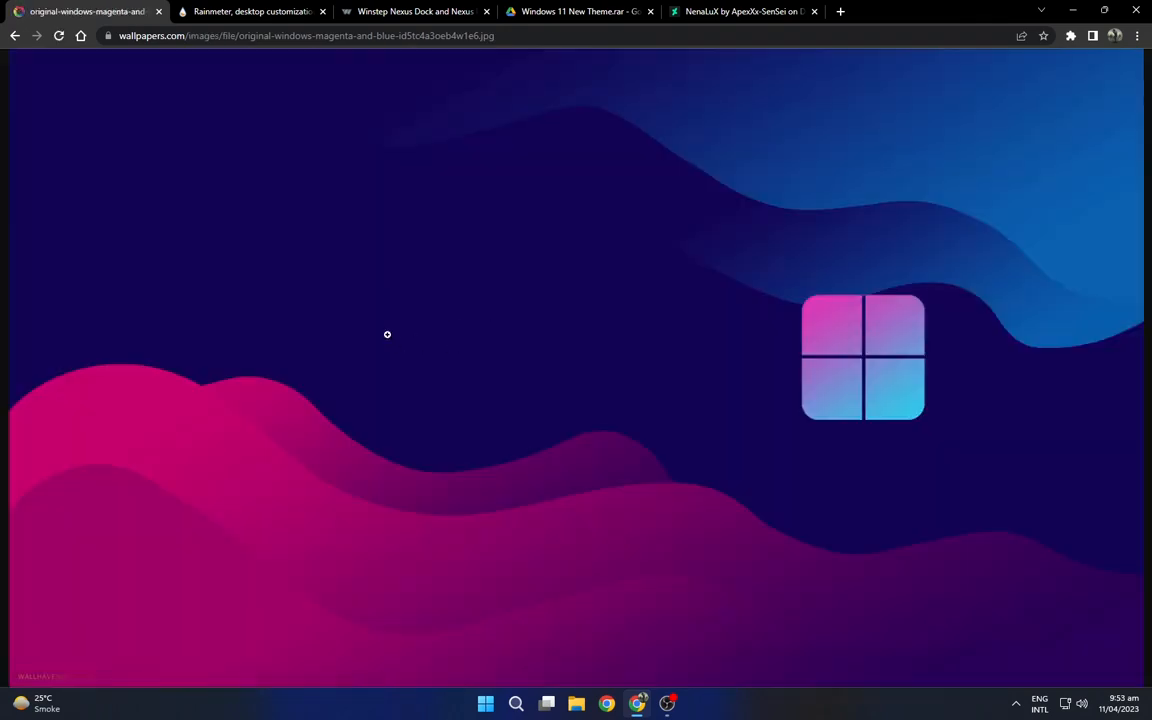
# - Save the full-size wallpaper image as a JPEG in the Downloads folder, keeping the suggested file name
pyautogui.rightClick(400, 210)
pyautogui.click(419, 238)
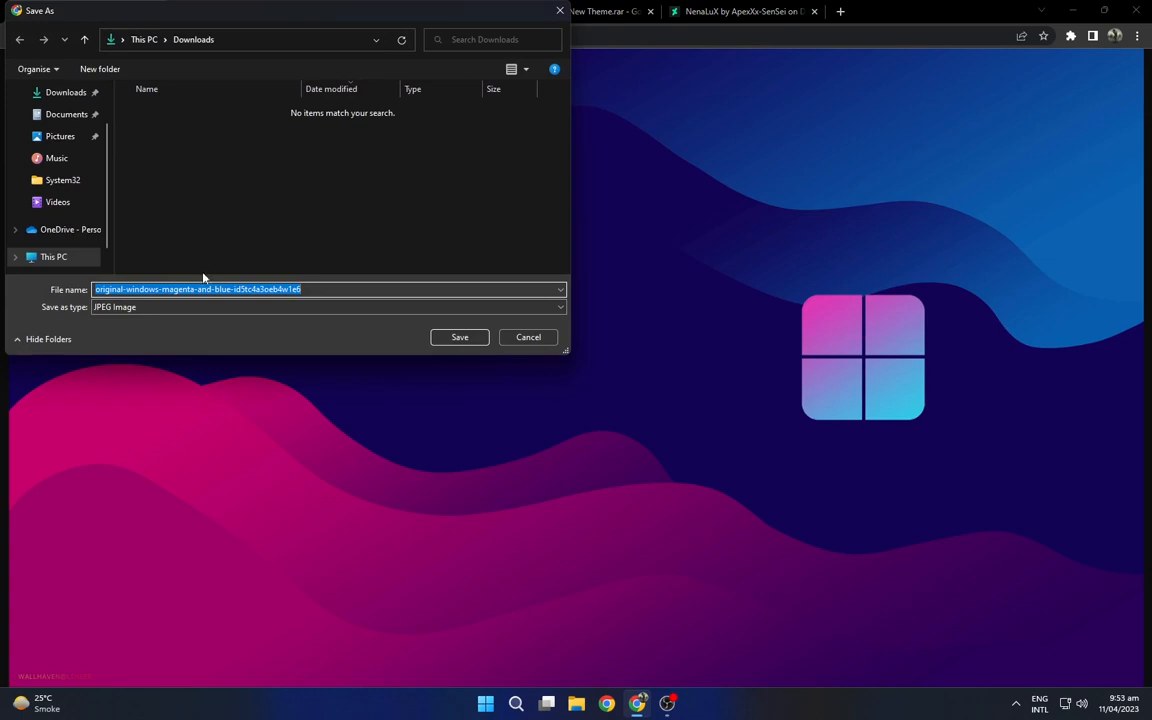
pyautogui.click(78, 96)
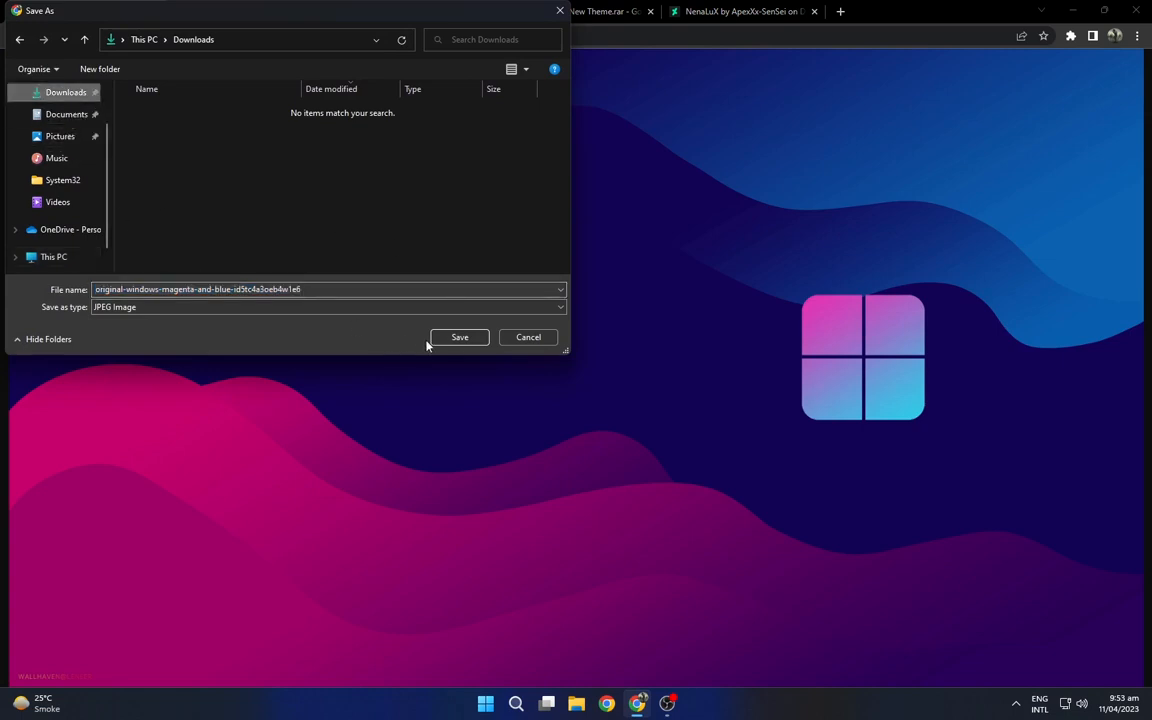
pyautogui.click(458, 337)
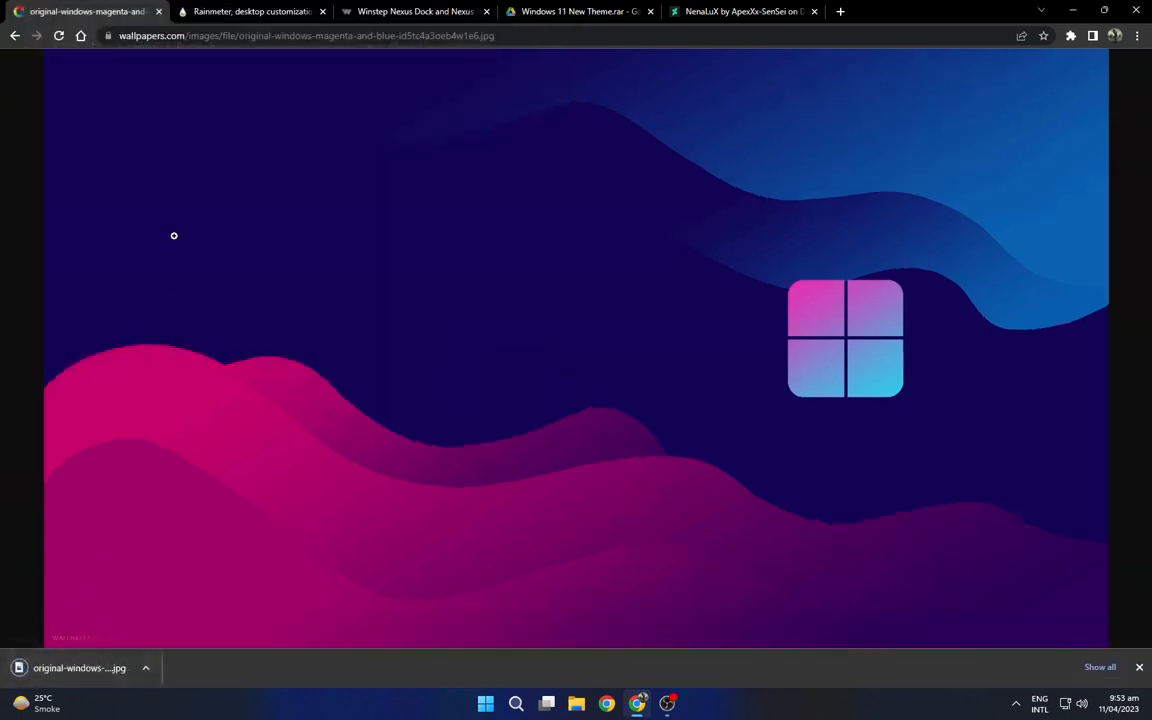
# - Download the Rainmeter 4.5.17 installer and the free Winstep Nexus dock from their already open web pages
pyautogui.click(249, 17)
pyautogui.click(535, 456)
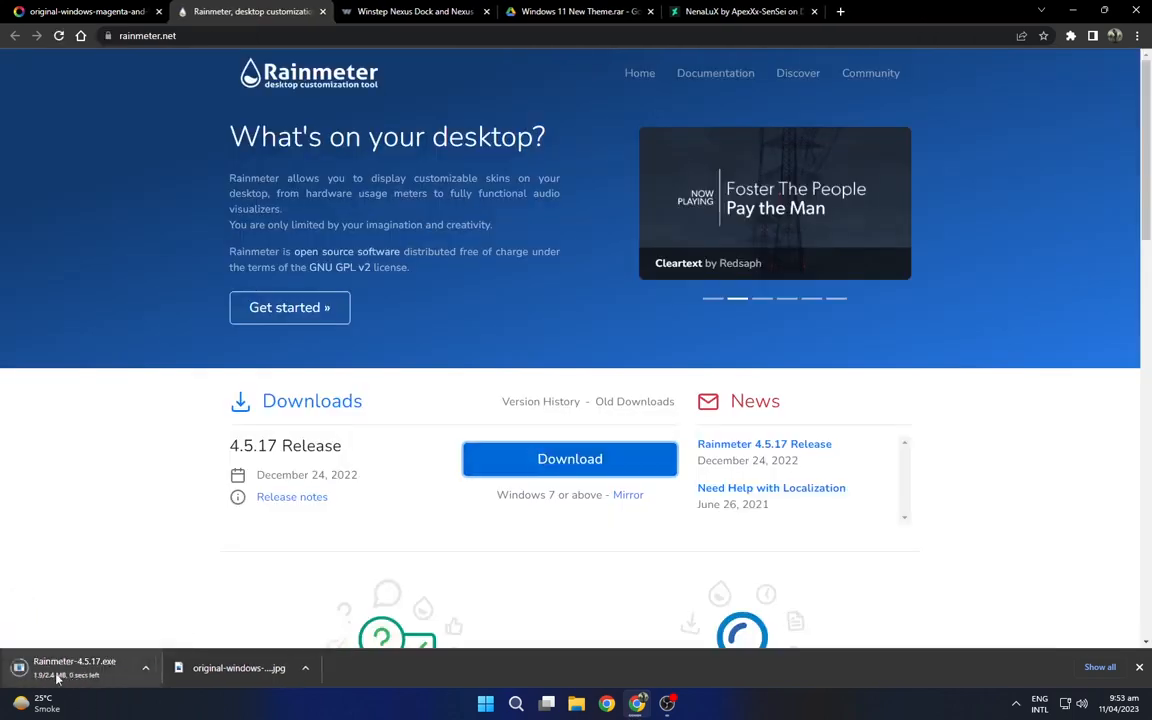
pyautogui.click(409, 8)
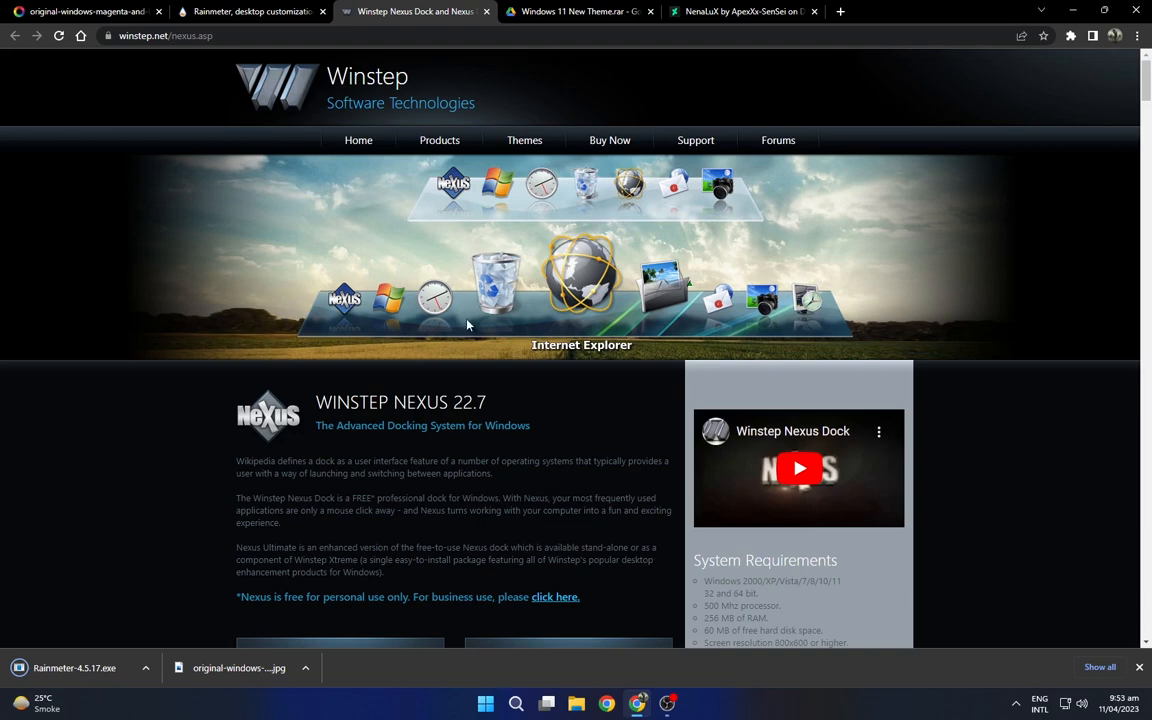
pyautogui.scroll(-3, 469, 320)
pyautogui.click(390, 419)
pyautogui.moveTo(250, 319); pyautogui.dragTo(351, 322)
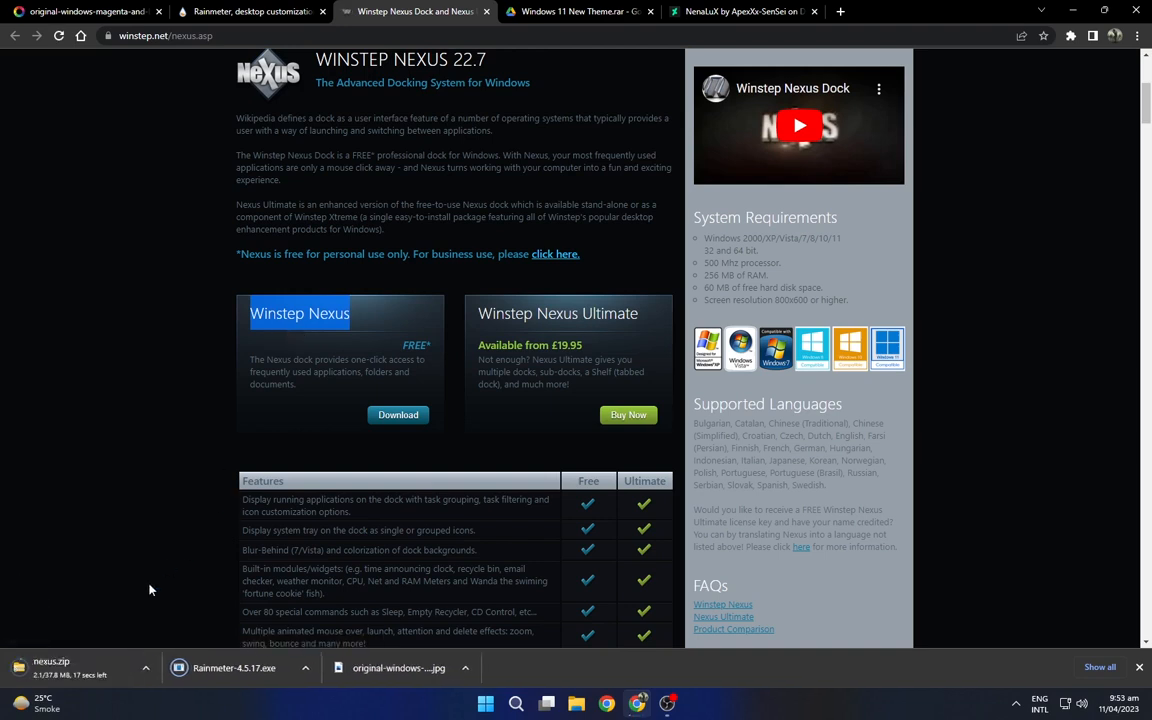
# - Download the Windows 11 New Theme.rar archive from its open Google Drive page
pyautogui.click(581, 13)
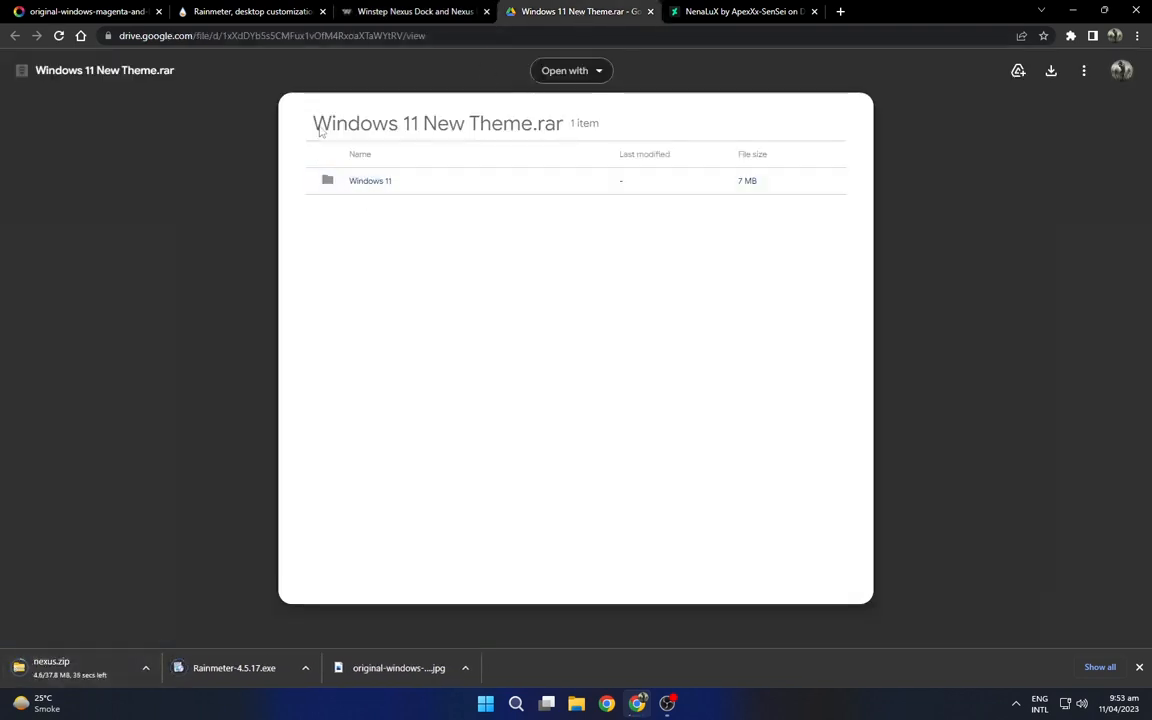
pyautogui.moveTo(301, 123); pyautogui.dragTo(592, 123)
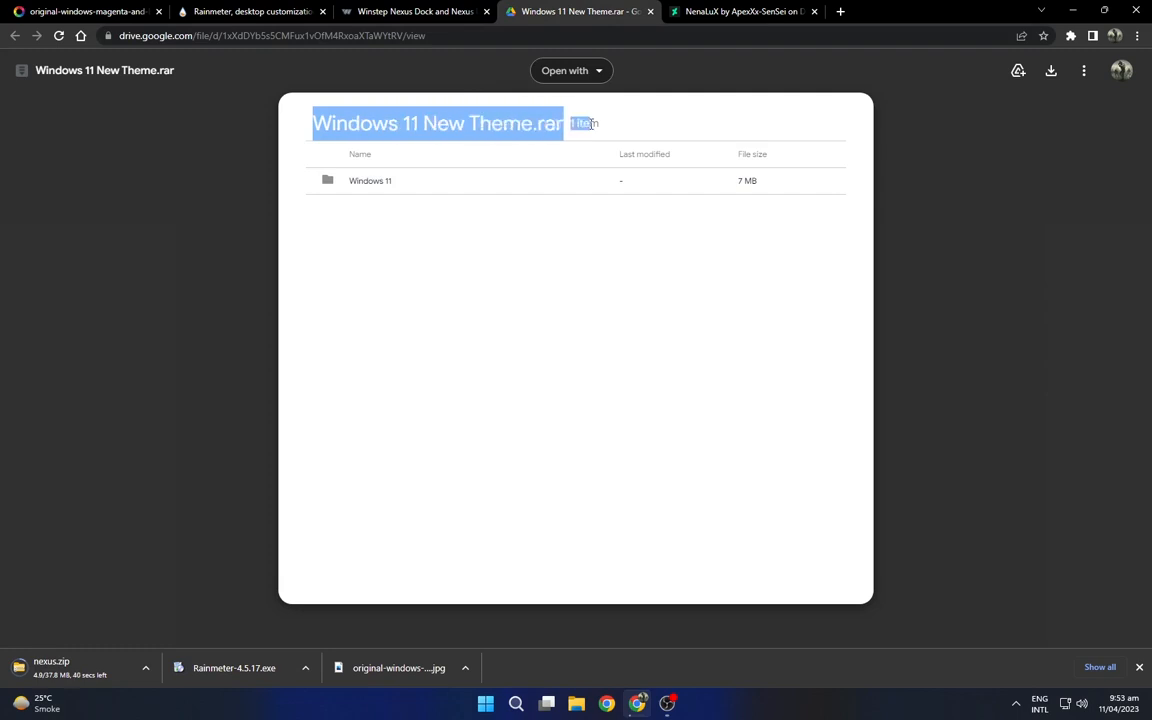
pyautogui.click(1051, 73)
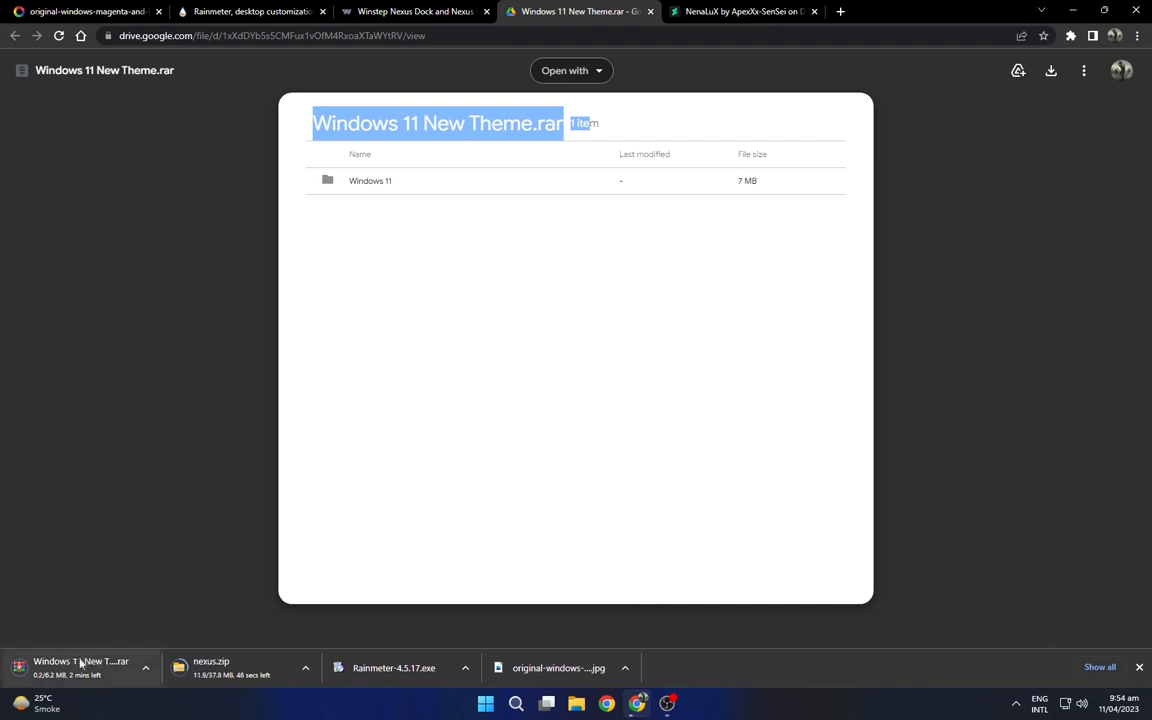
pyautogui.click(723, 137)
# - Download the NenaLuX Rainmeter skin from its open DeviantArt page
pyautogui.click(748, 10)
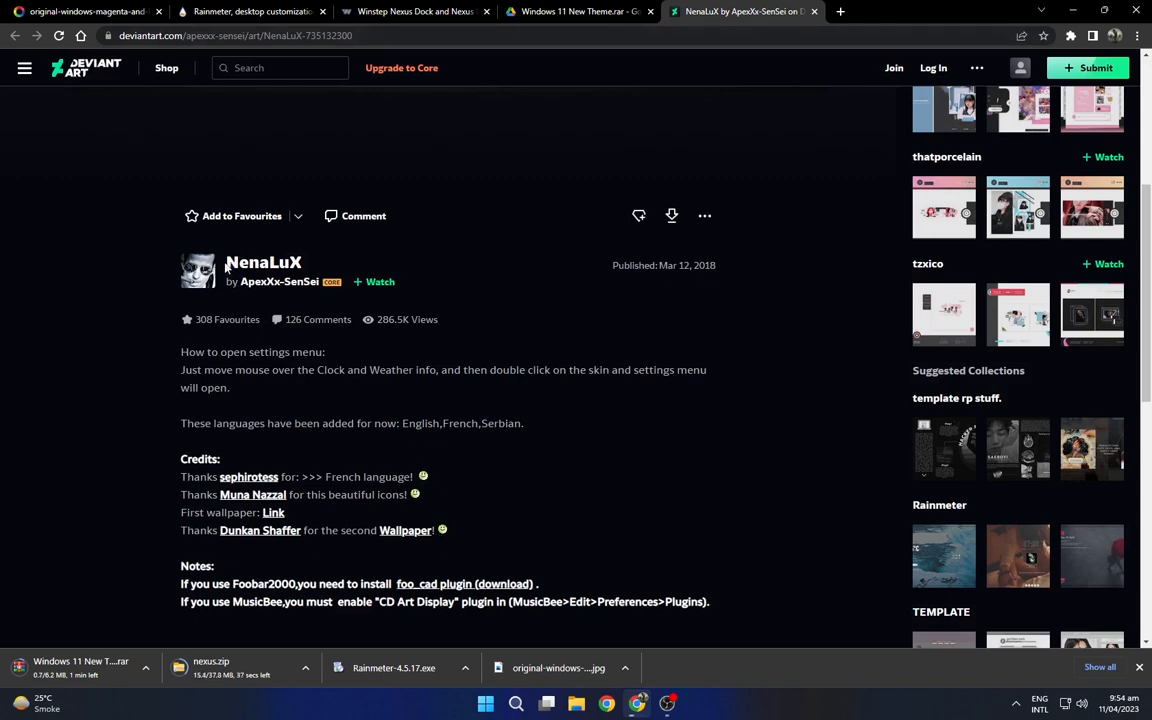
pyautogui.moveTo(226, 265); pyautogui.dragTo(317, 267)
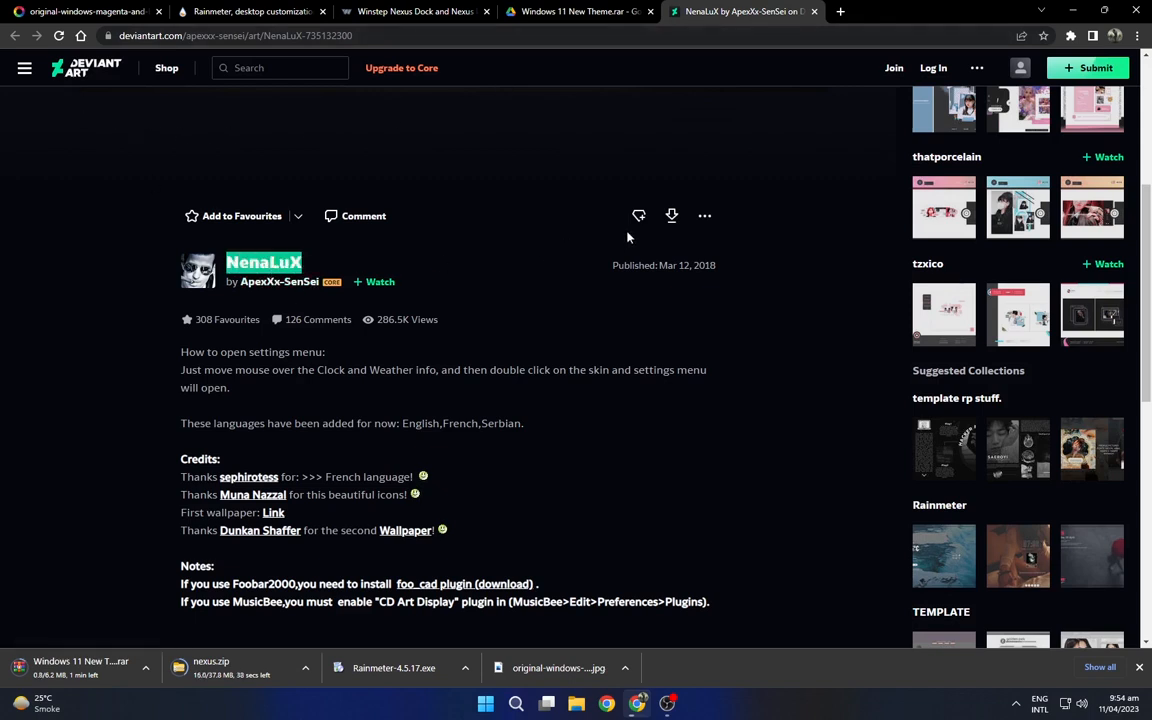
pyautogui.click(672, 218)
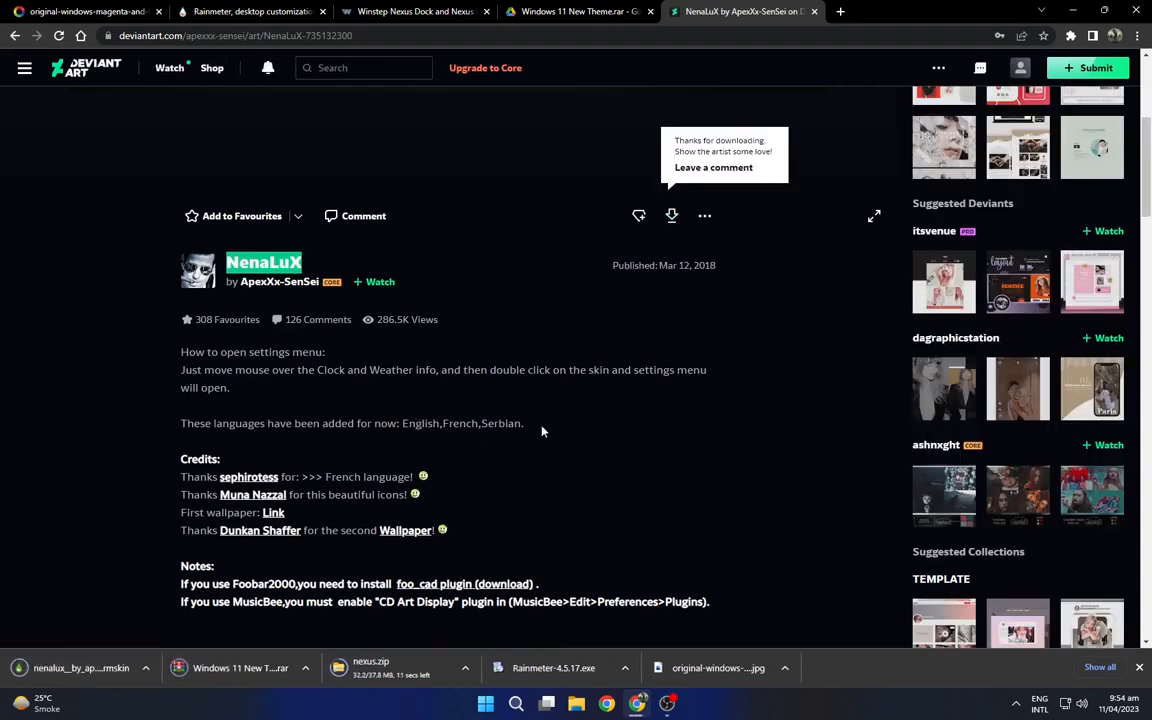
pyautogui.click(779, 311)
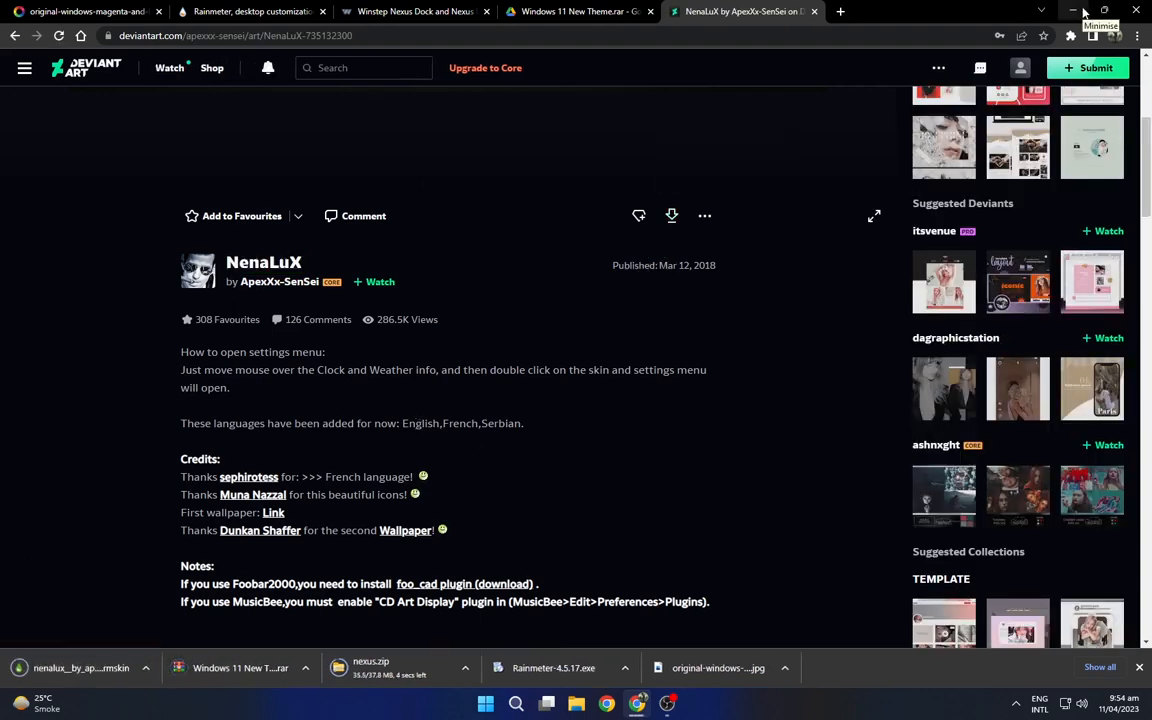
# - Minimise the browser, open the Downloads folder in File Explorer and set the magenta and blue wallpaper image as desktop background
pyautogui.click(1074, 11)
pyautogui.click(576, 703)
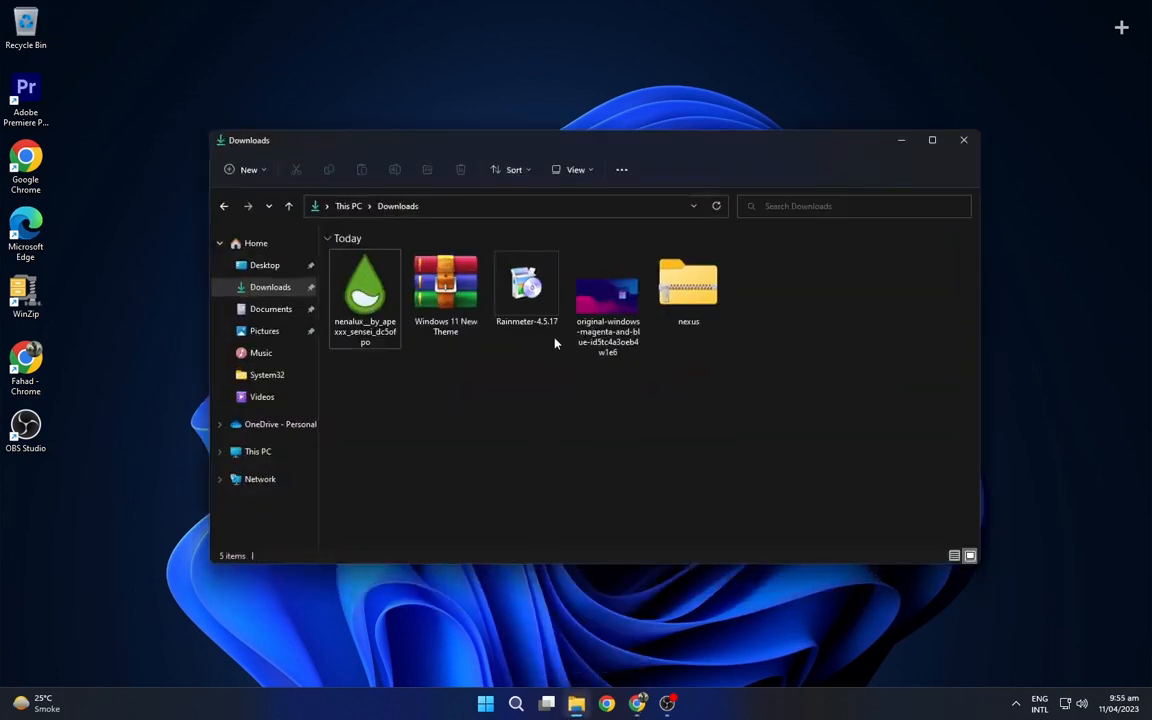
pyautogui.rightClick(604, 316)
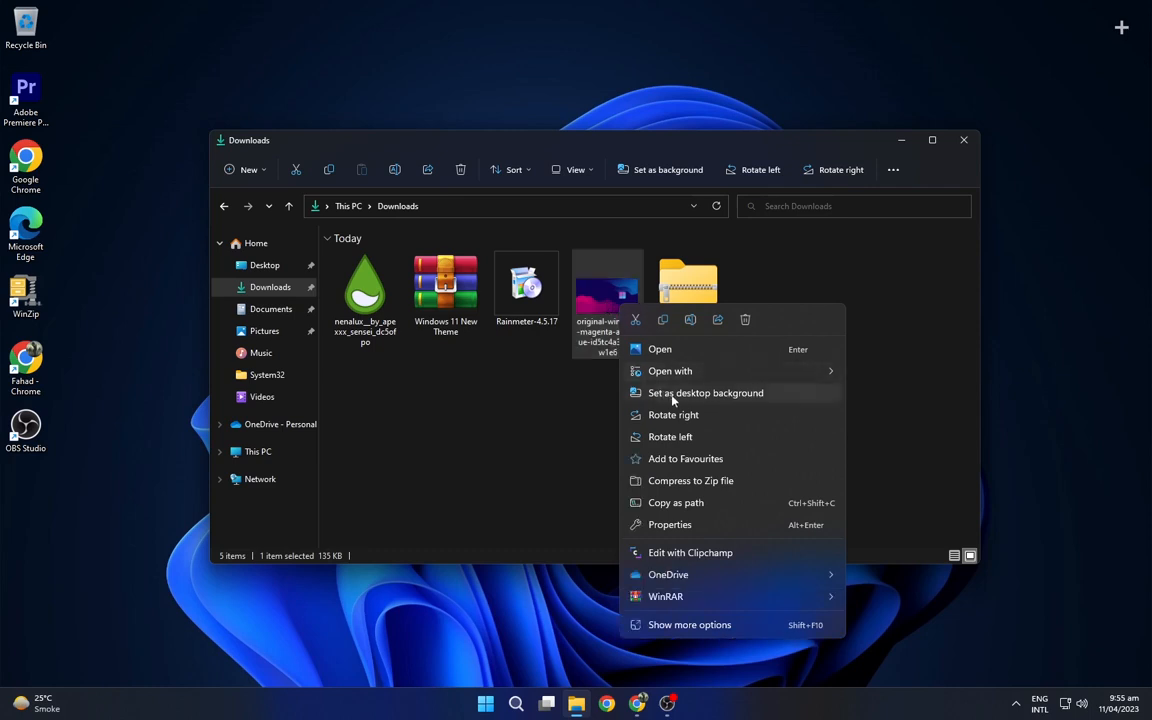
pyautogui.click(683, 393)
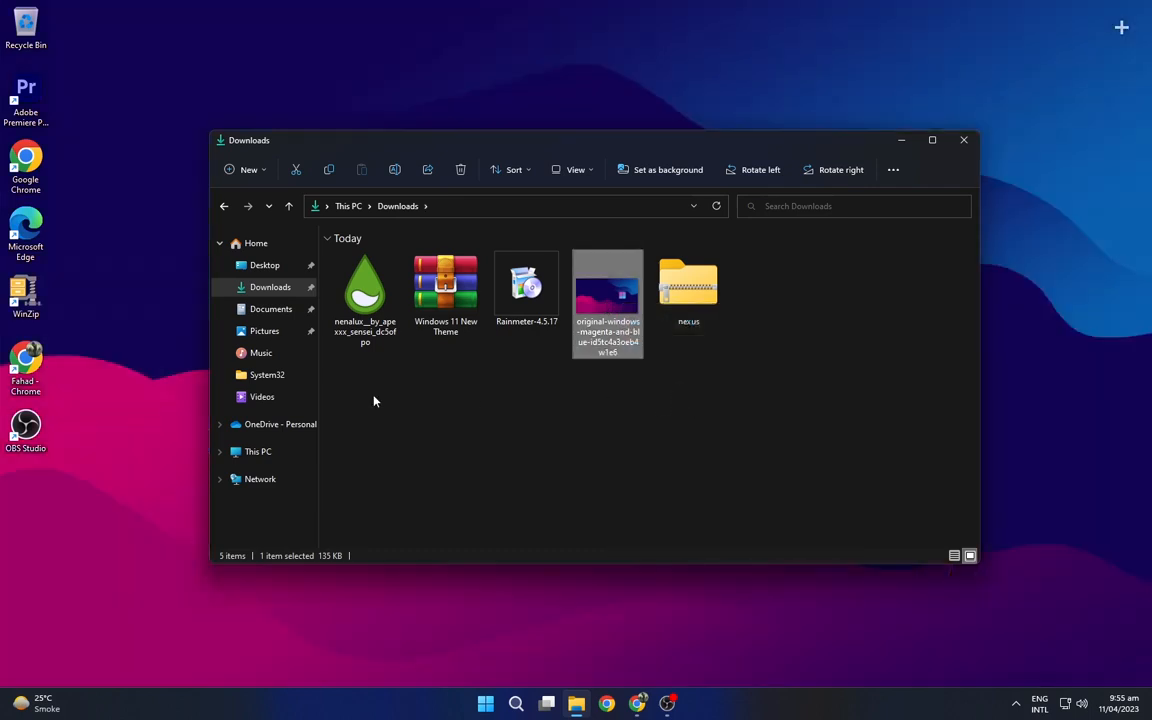
# - Extract the nexus zip into its own "nexus" folder with WinRAR and delete the archive
pyautogui.rightClick(673, 296)
pyautogui.moveTo(741, 564)
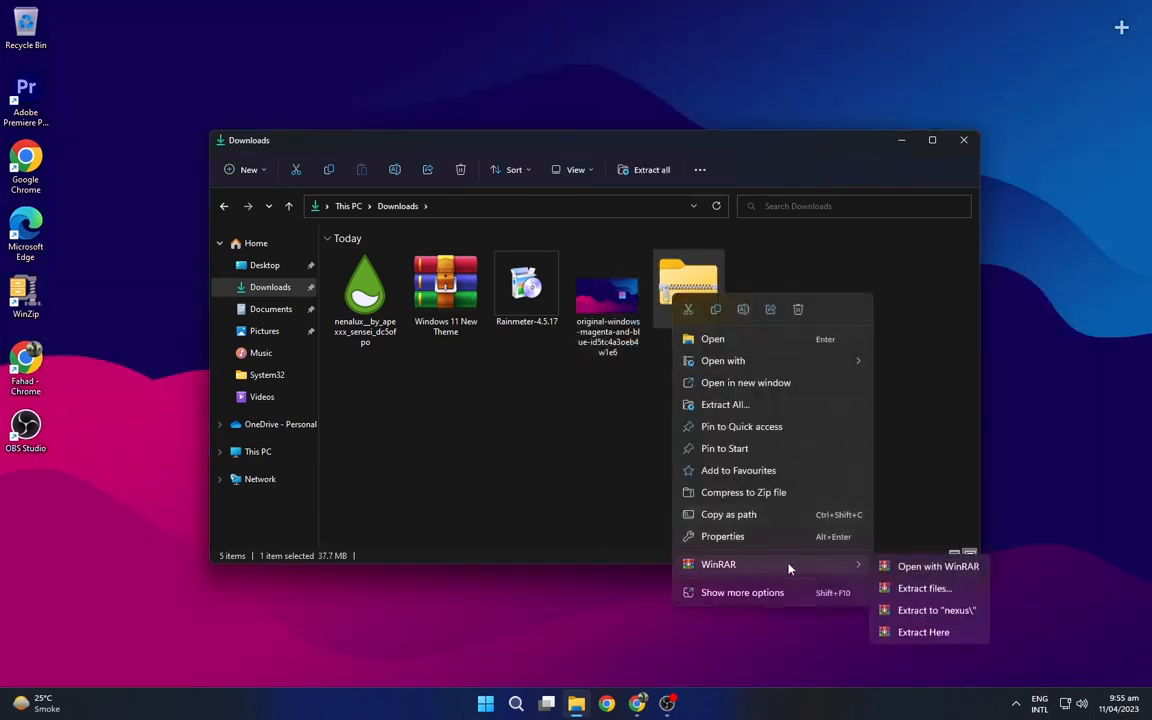
pyautogui.click(918, 608)
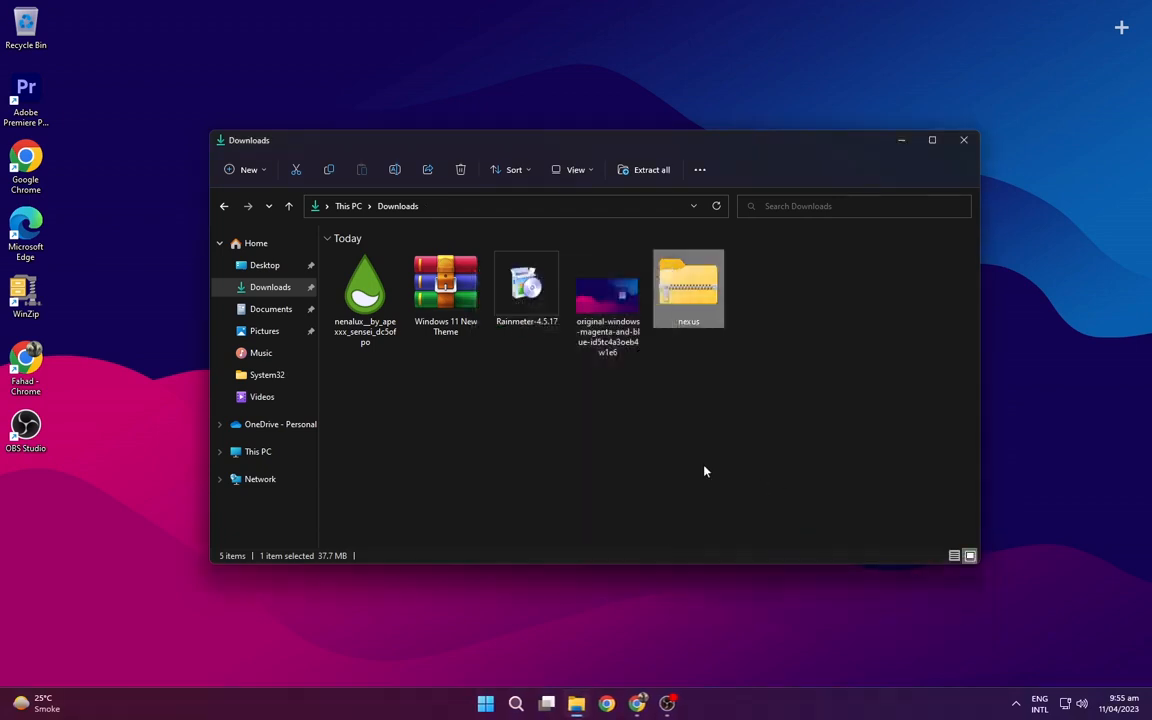
pyautogui.press('Delete')
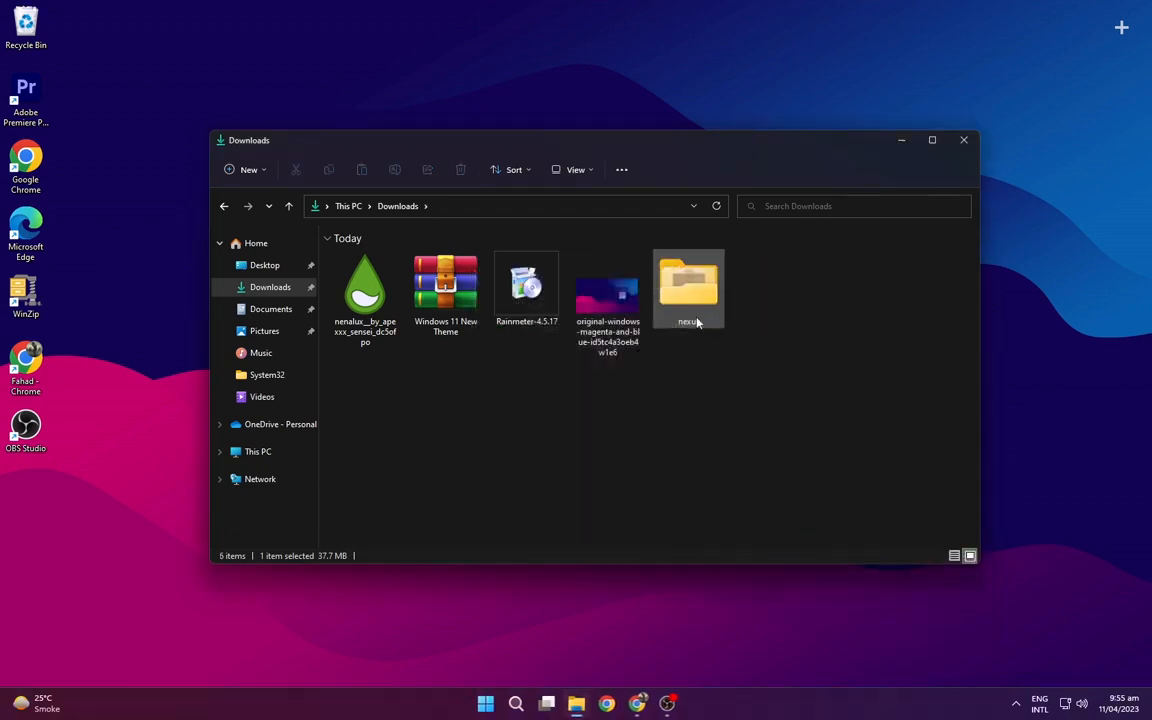
# - Extract the Windows 11 New Theme archive into a folder of the same name with WinRAR and delete the archive
pyautogui.rightClick(460, 300)
pyautogui.moveTo(527, 504)
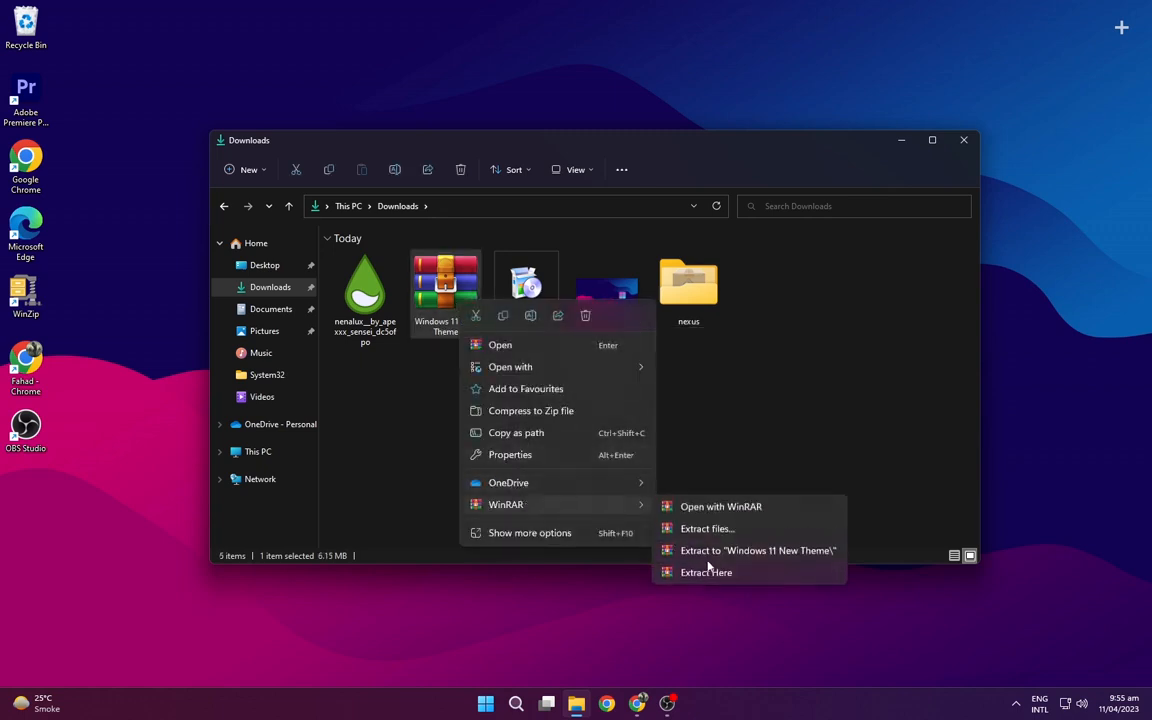
pyautogui.click(717, 563)
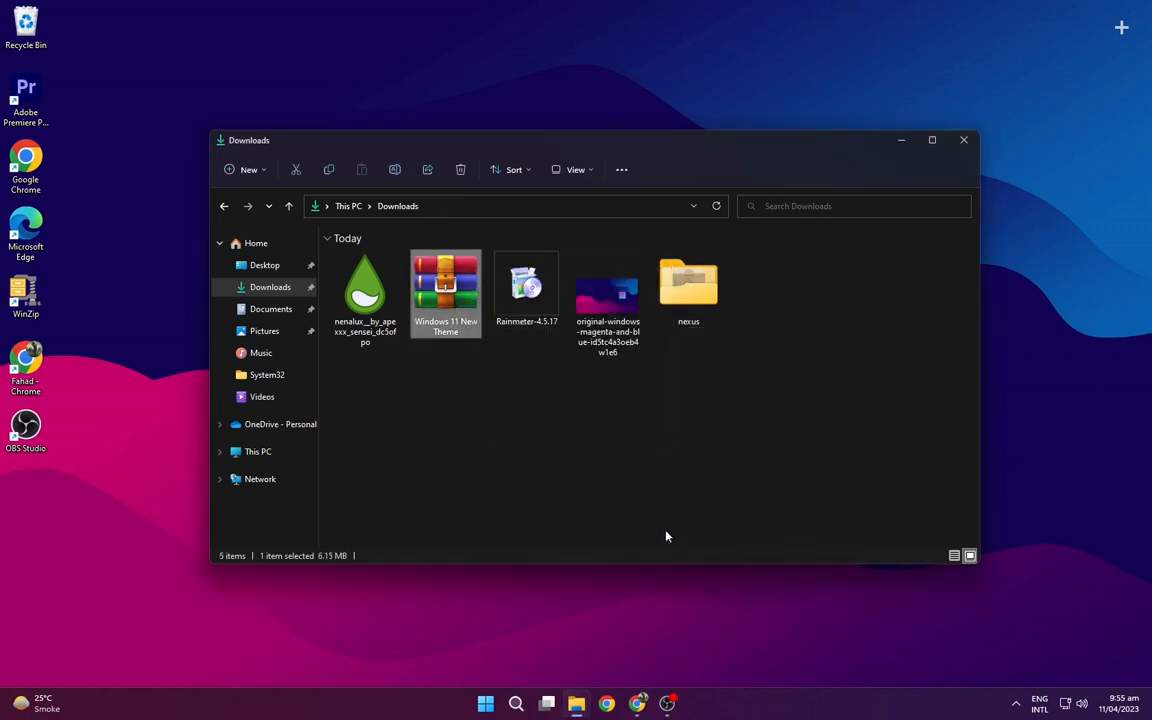
pyautogui.press('Delete')
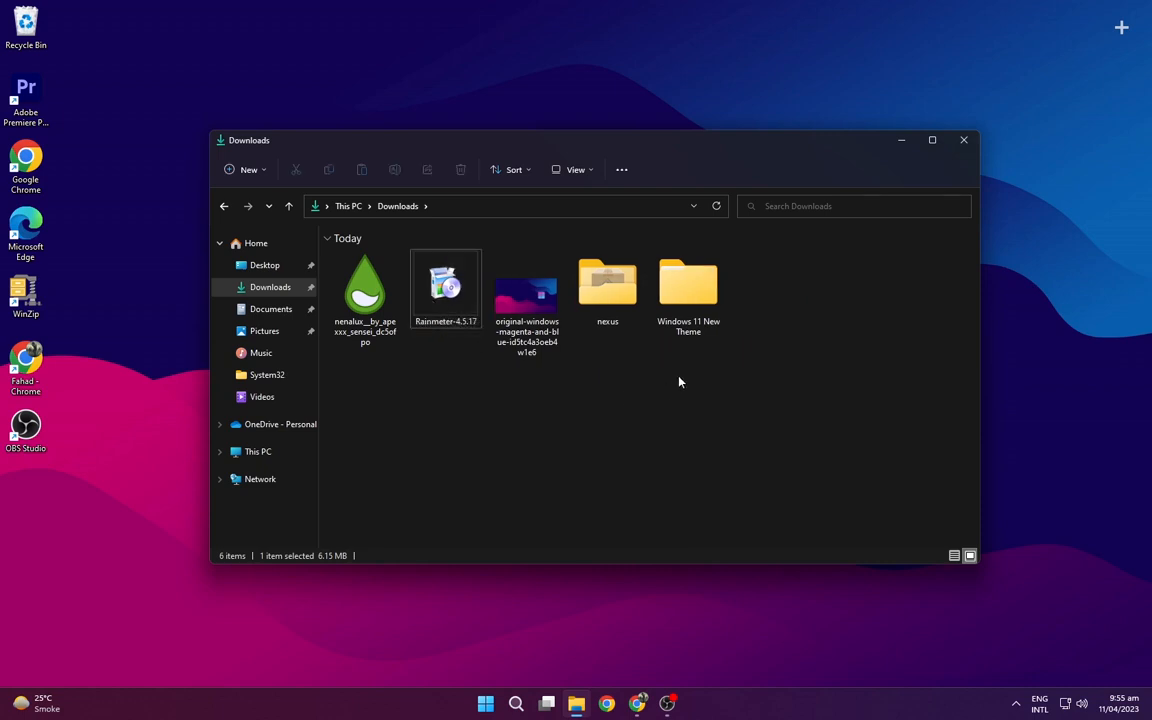
# - Run the Rainmeter-4.5.17 installer as administrator and complete the setup with Run Rainmeter enabled
pyautogui.rightClick(450, 295)
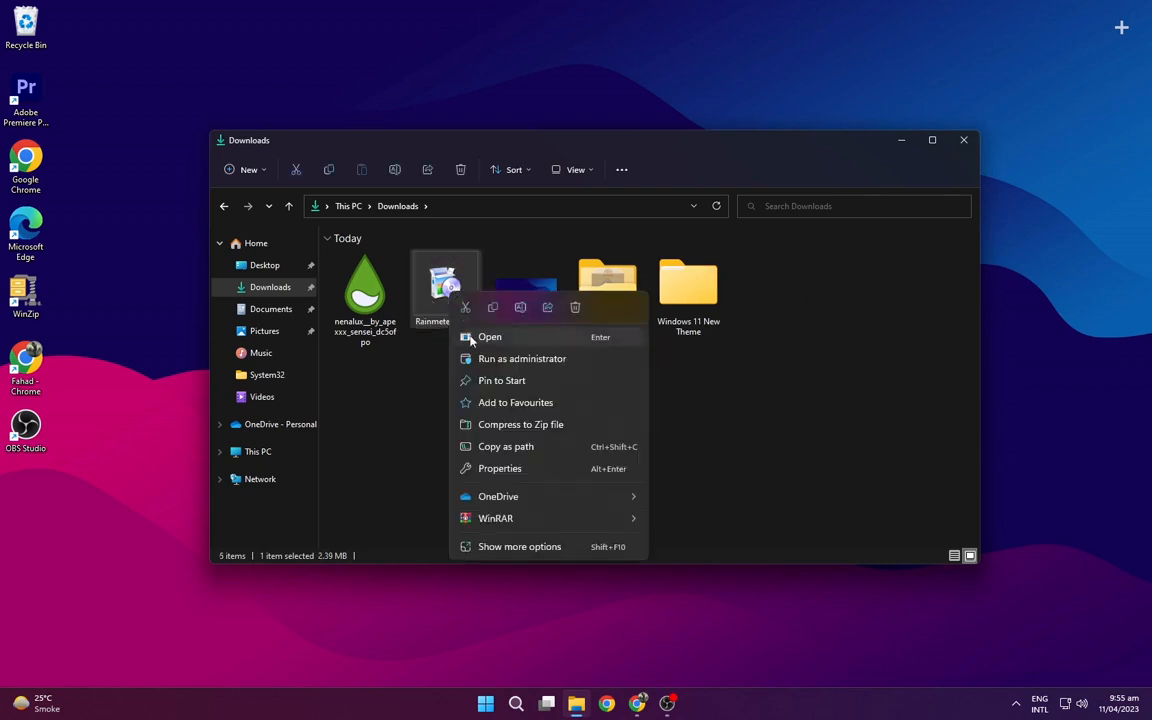
pyautogui.click(481, 358)
pyautogui.click(655, 460)
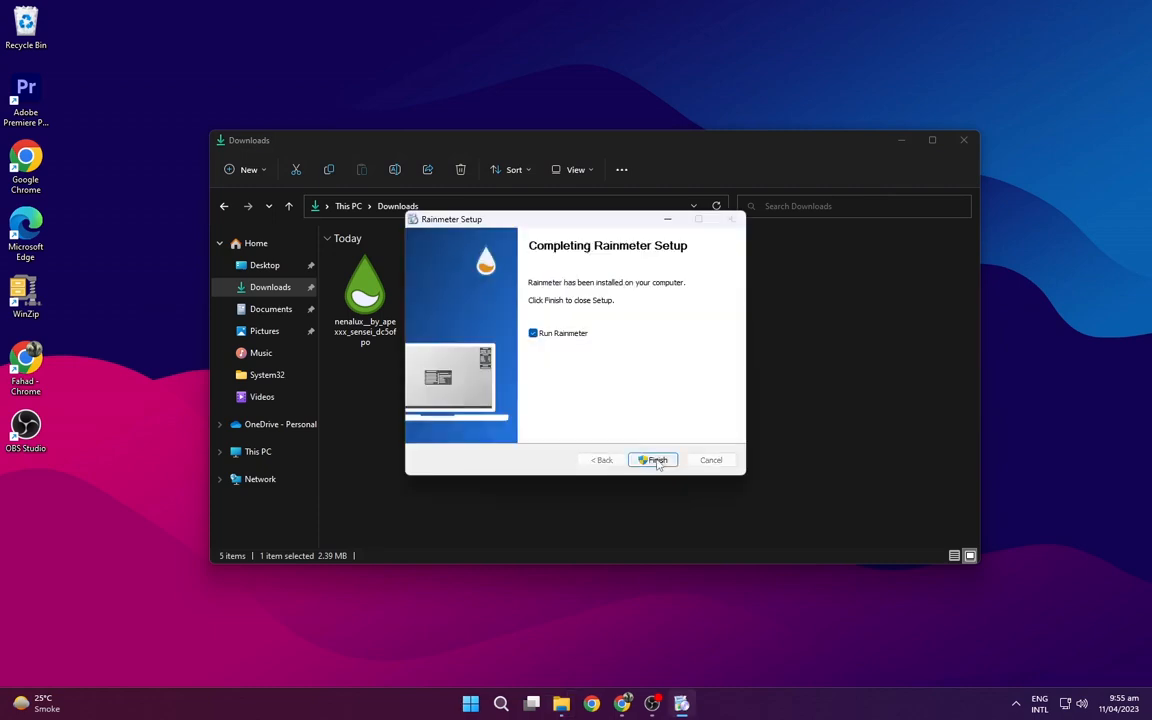
pyautogui.click(656, 460)
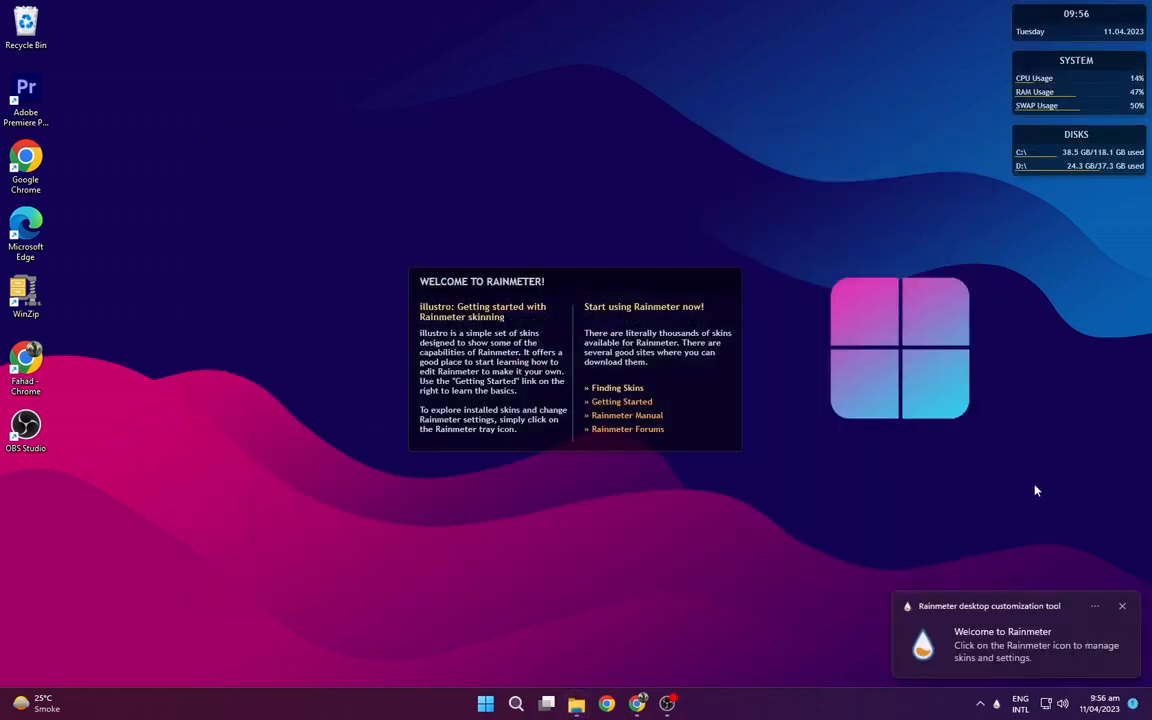
# - Unload all default illustro skins from the desktop: the welcome panel, disks, system and clock
pyautogui.rightClick(611, 388)
pyautogui.click(664, 548)
pyautogui.rightClick(1058, 155)
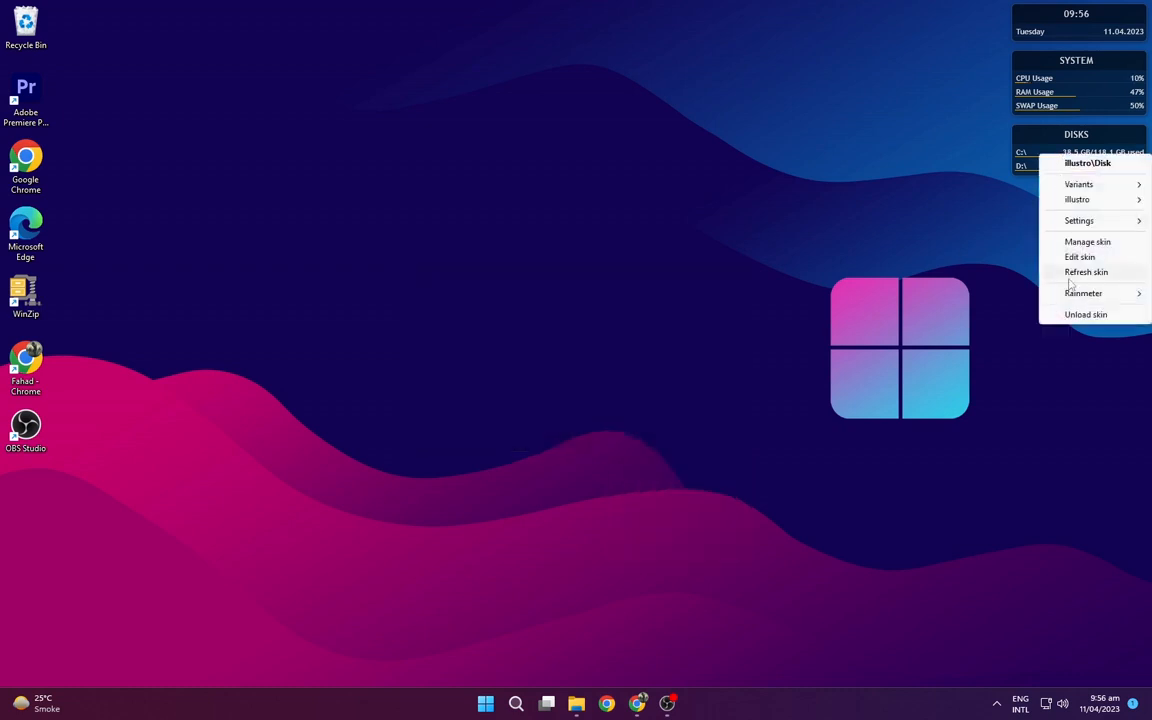
pyautogui.click(1086, 314)
pyautogui.rightClick(1040, 86)
pyautogui.click(1080, 246)
pyautogui.rightClick(1040, 20)
pyautogui.click(1080, 178)
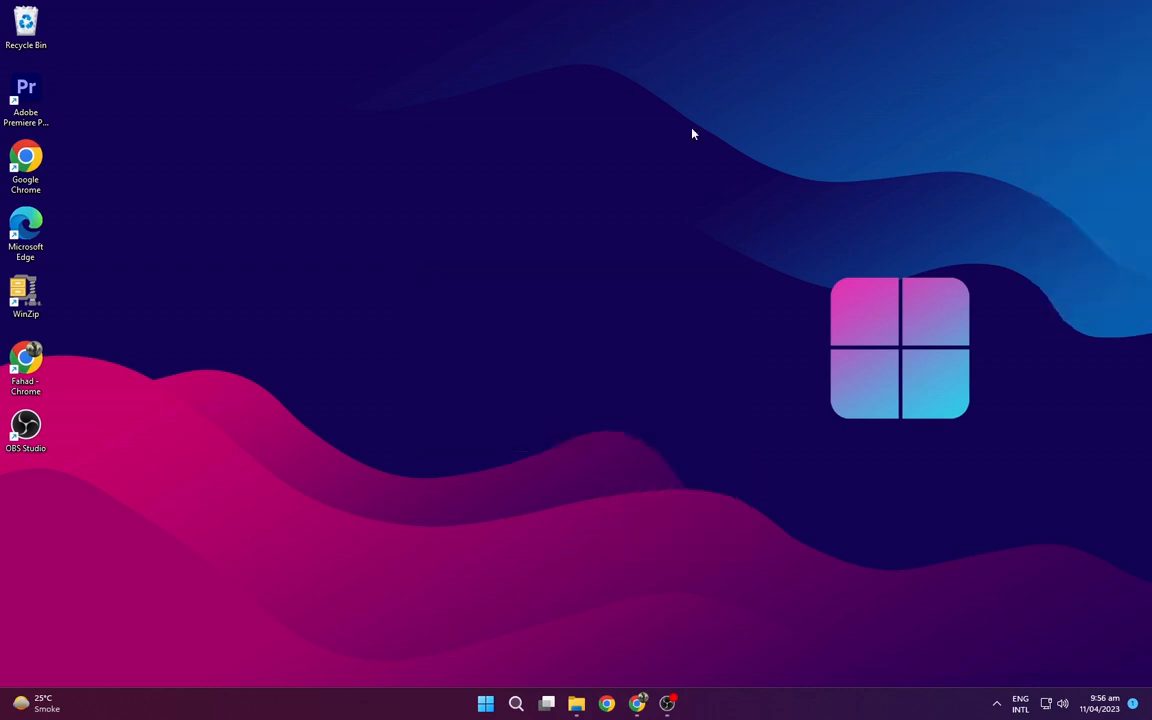
# - Hide the desktop icons and bring the Downloads folder back up
pyautogui.rightClick(117, 105)
pyautogui.moveTo(174, 121)
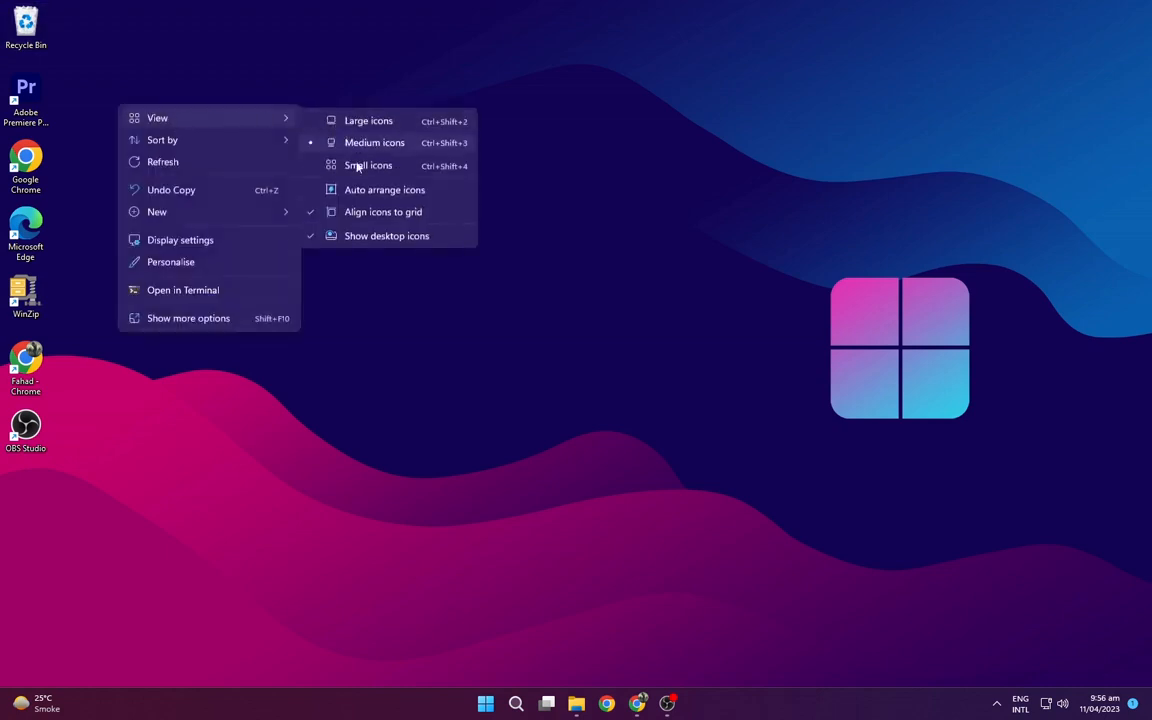
pyautogui.click(375, 236)
pyautogui.click(578, 704)
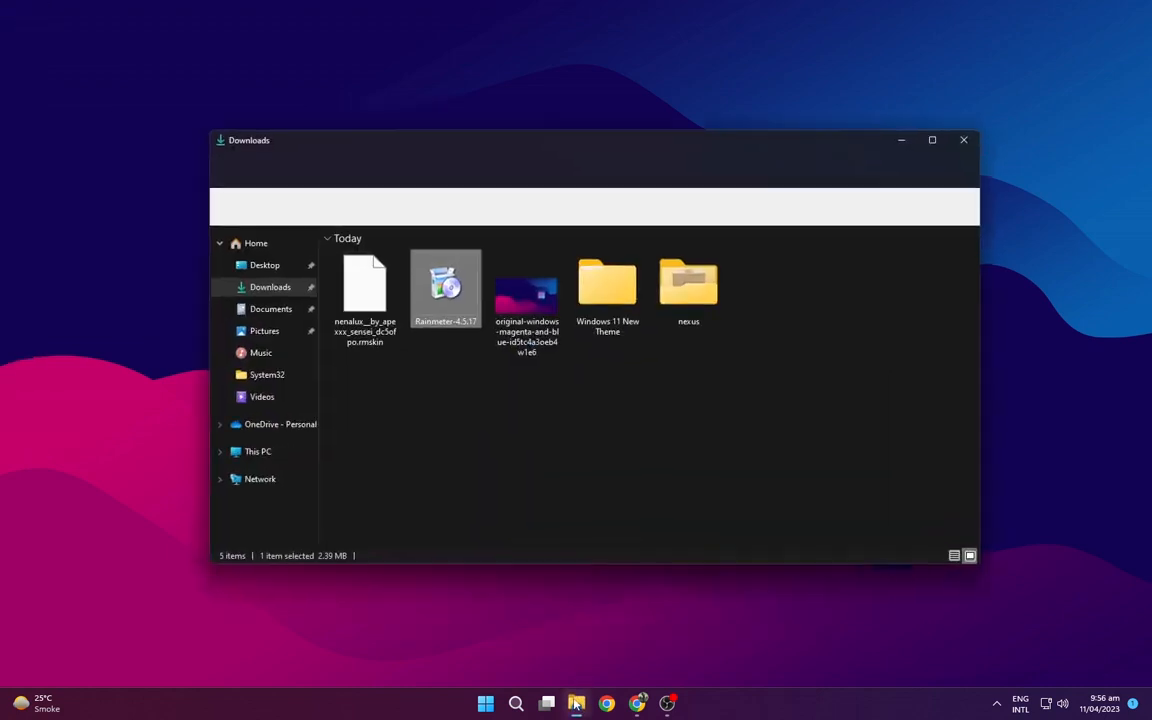
# - Install the NenaLuX skin and layout from the nenalux .rmskin file with the included layout applied
pyautogui.click(440, 419)
pyautogui.rightClick(366, 300)
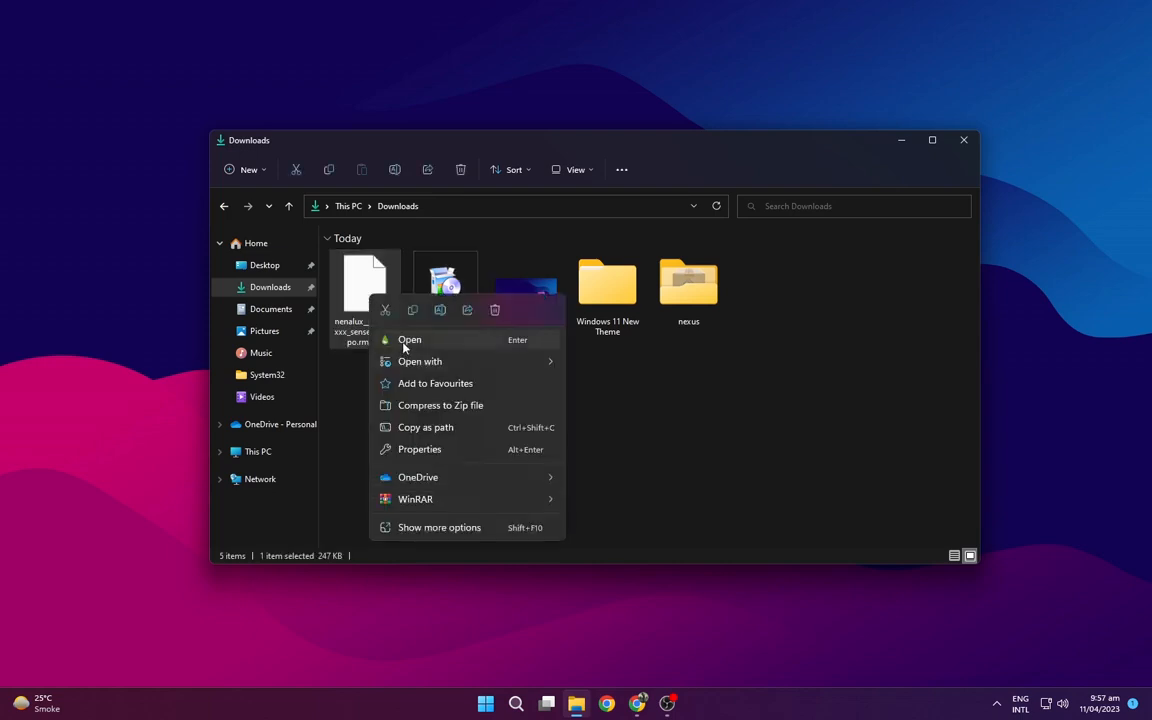
pyautogui.click(406, 341)
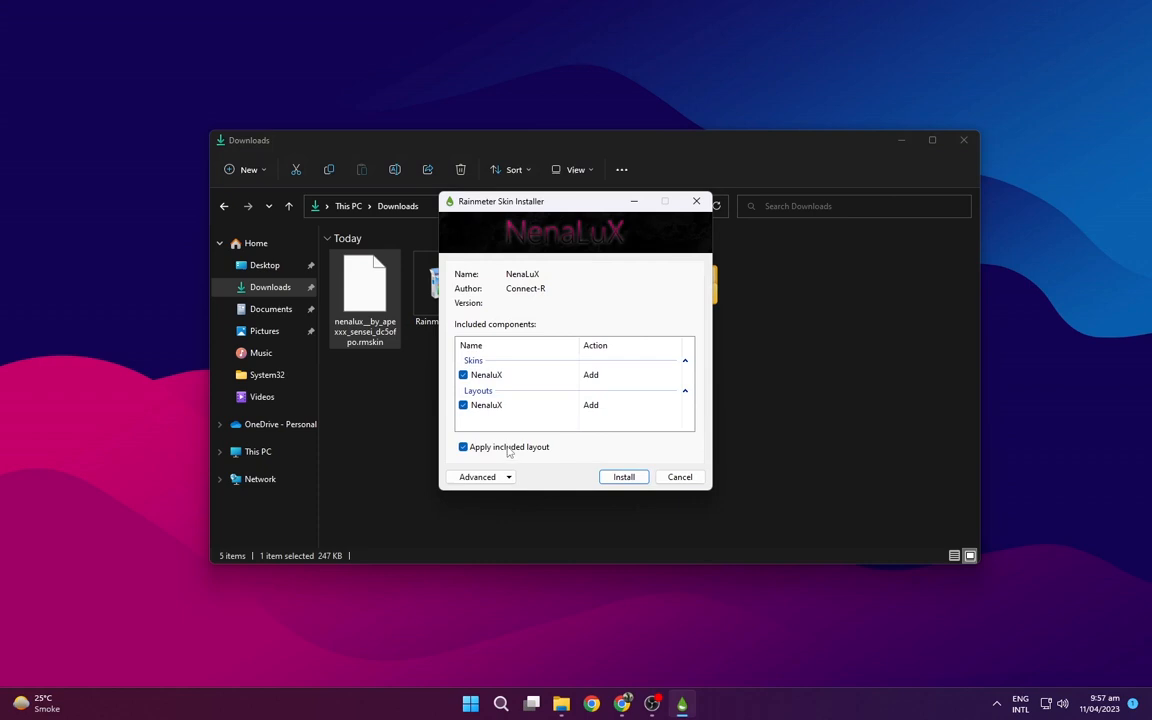
pyautogui.click(634, 480)
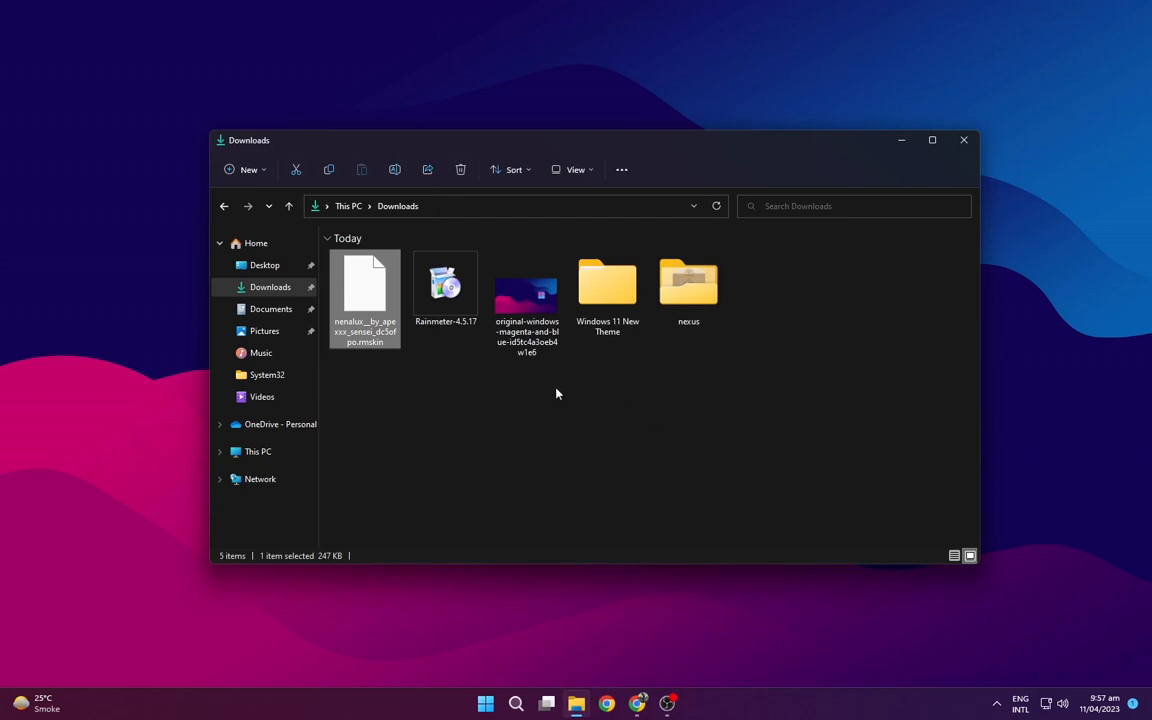
# - Run NexusSetup from the nexus folder and complete the Nexus 22.7 installation in English
pyautogui.click(618, 389)
pyautogui.click(697, 316)
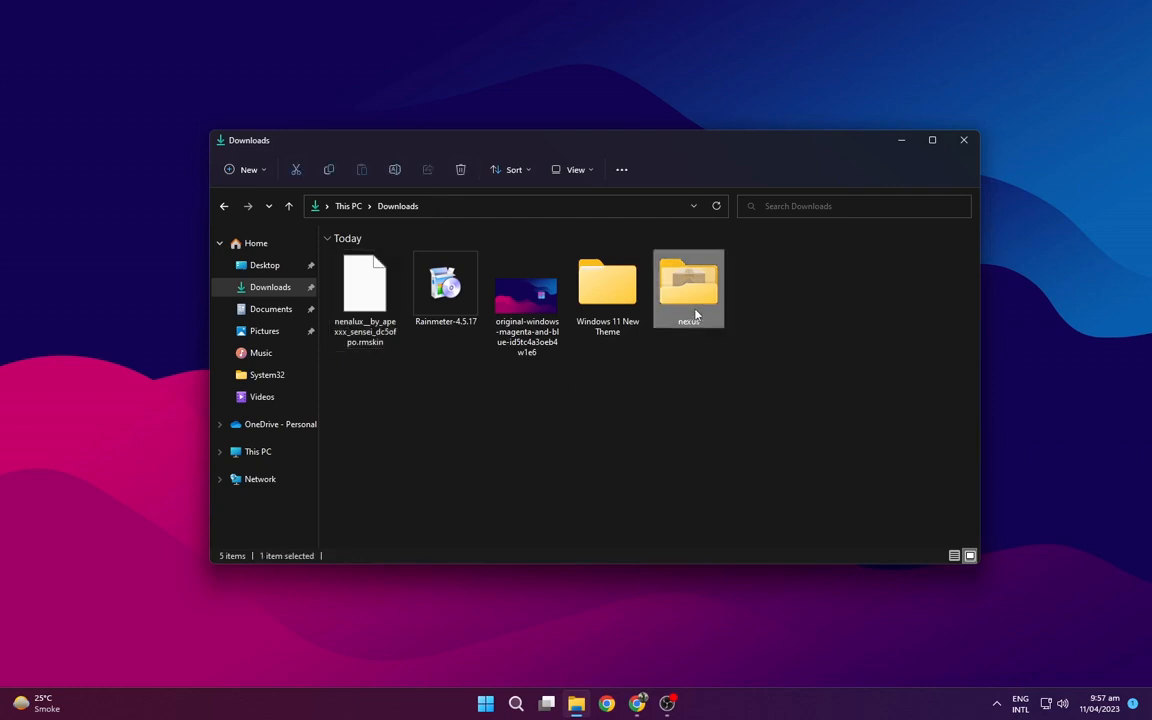
pyautogui.rightClick(702, 305)
pyautogui.click(739, 340)
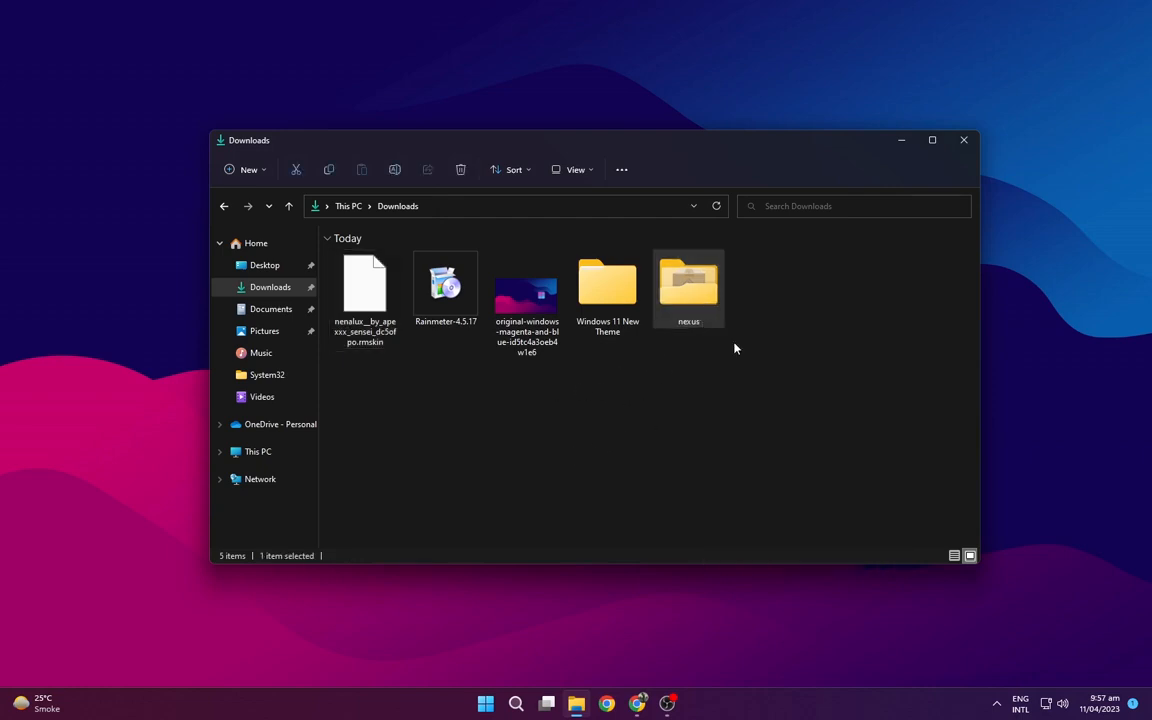
pyautogui.click(404, 283)
pyautogui.rightClick(404, 283)
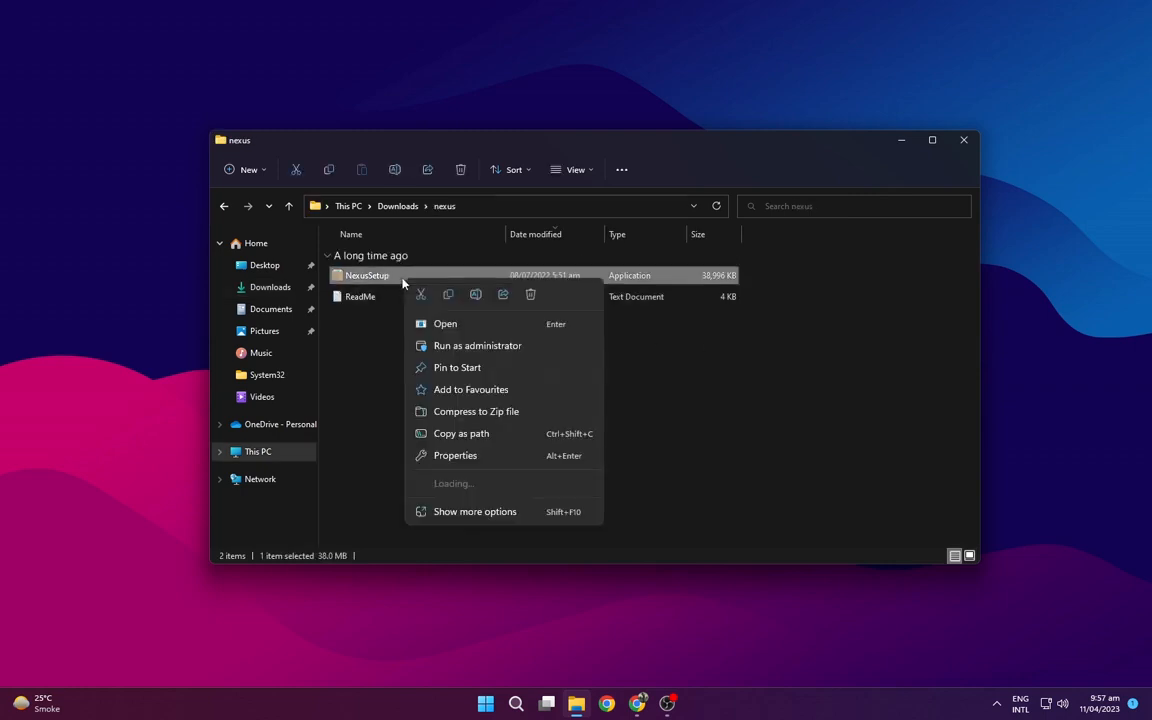
pyautogui.click(430, 323)
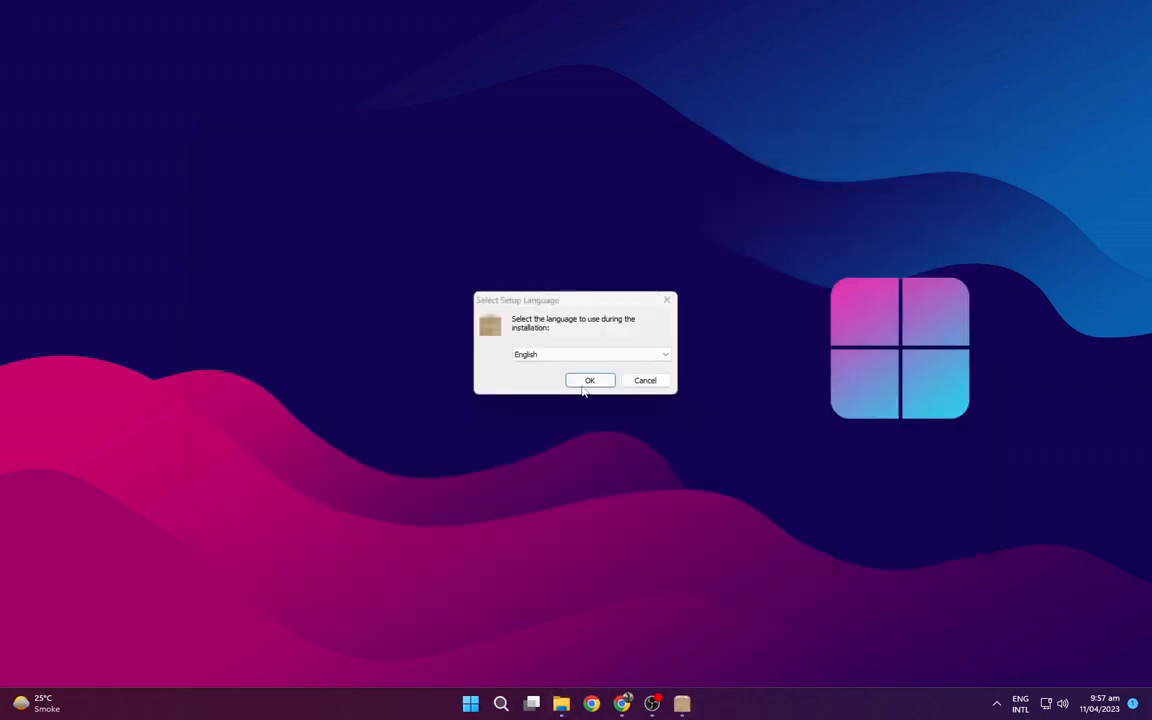
pyautogui.click(588, 382)
pyautogui.click(650, 460)
pyautogui.click(656, 460)
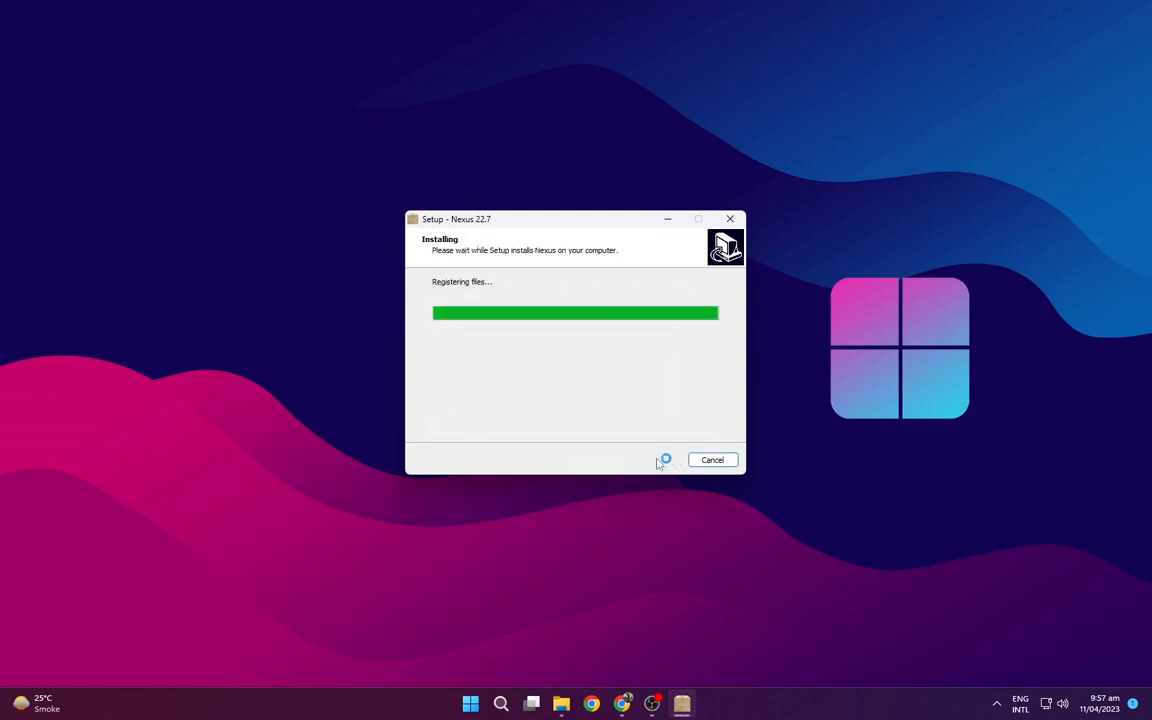
pyautogui.click(656, 460)
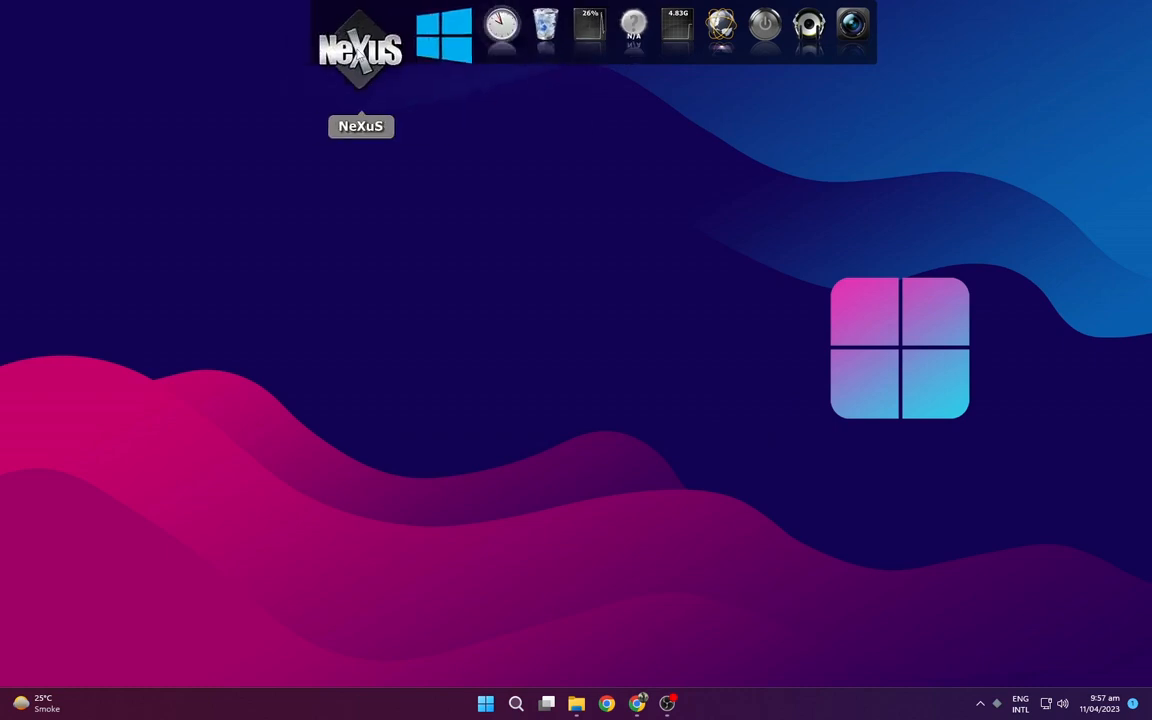
# - Restore the Nexus dock configuration from wsbackup.wbk in Windows 11 New Theme > Windows 11 > DOCK FILES and apply the preferences
pyautogui.click(360, 50)
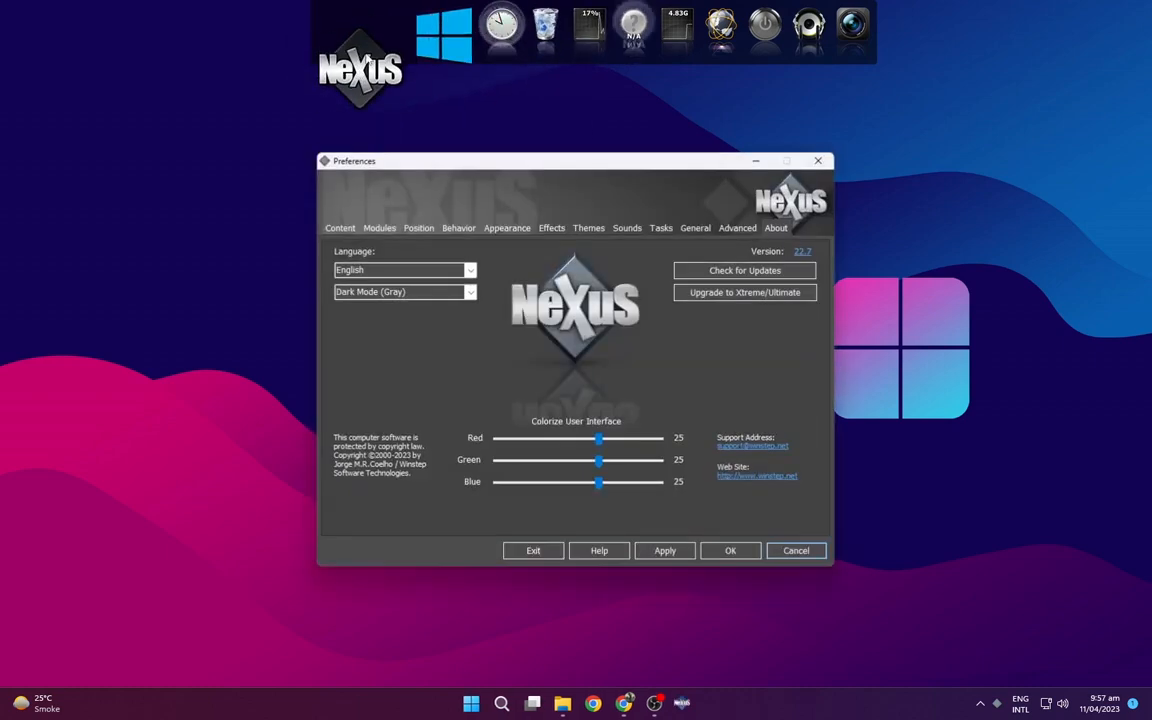
pyautogui.click(737, 229)
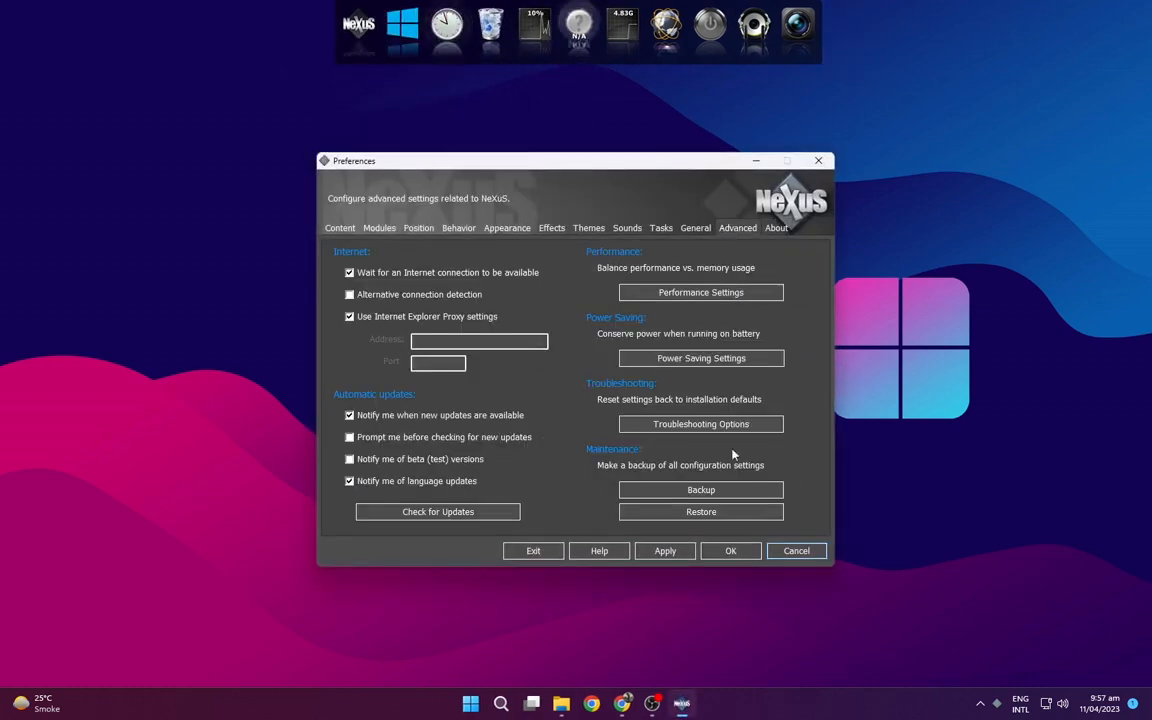
pyautogui.click(728, 518)
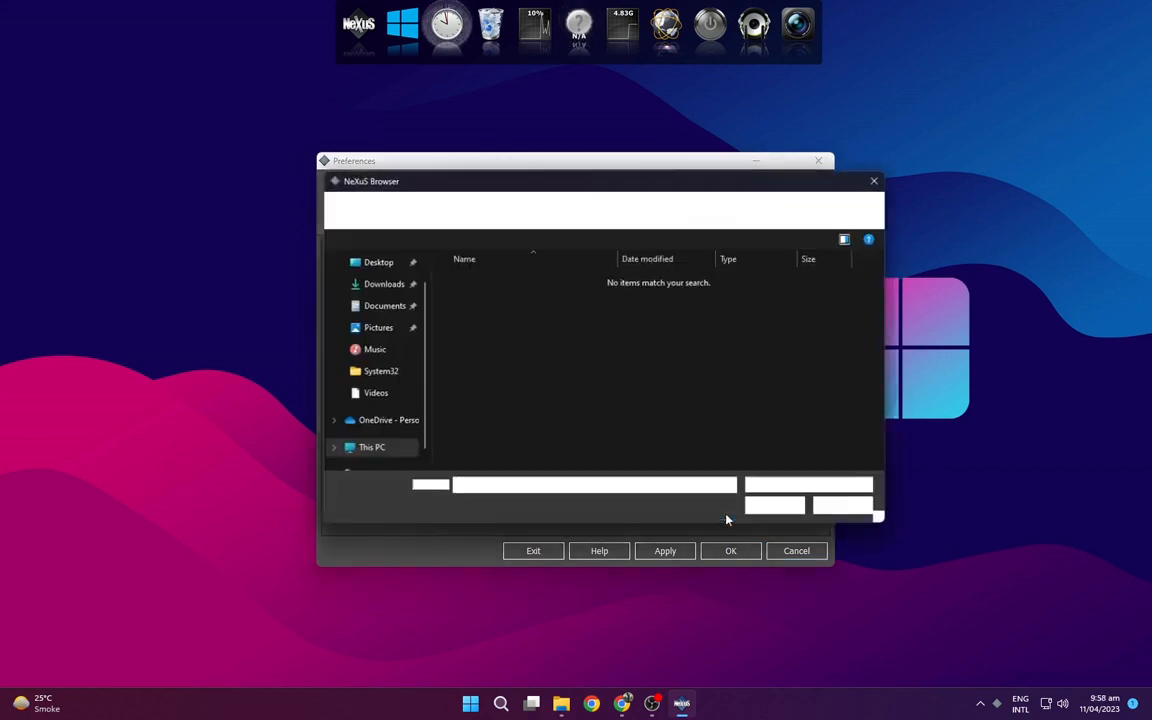
pyautogui.click(376, 287)
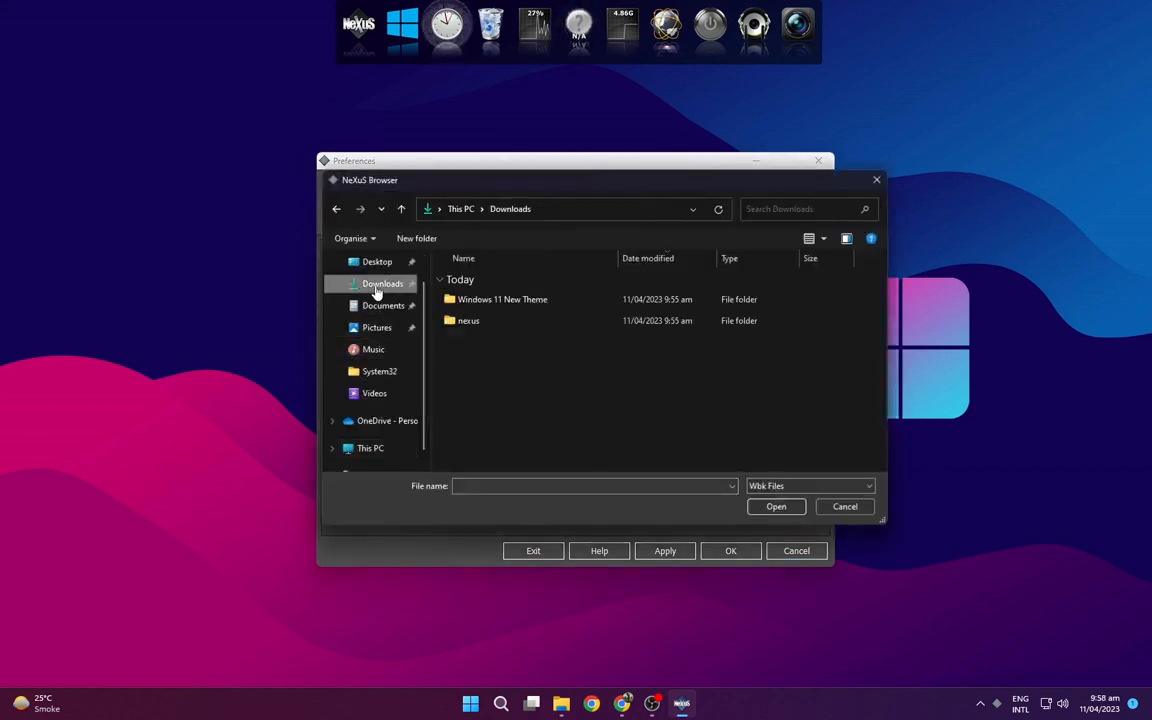
pyautogui.doubleClick(472, 300)
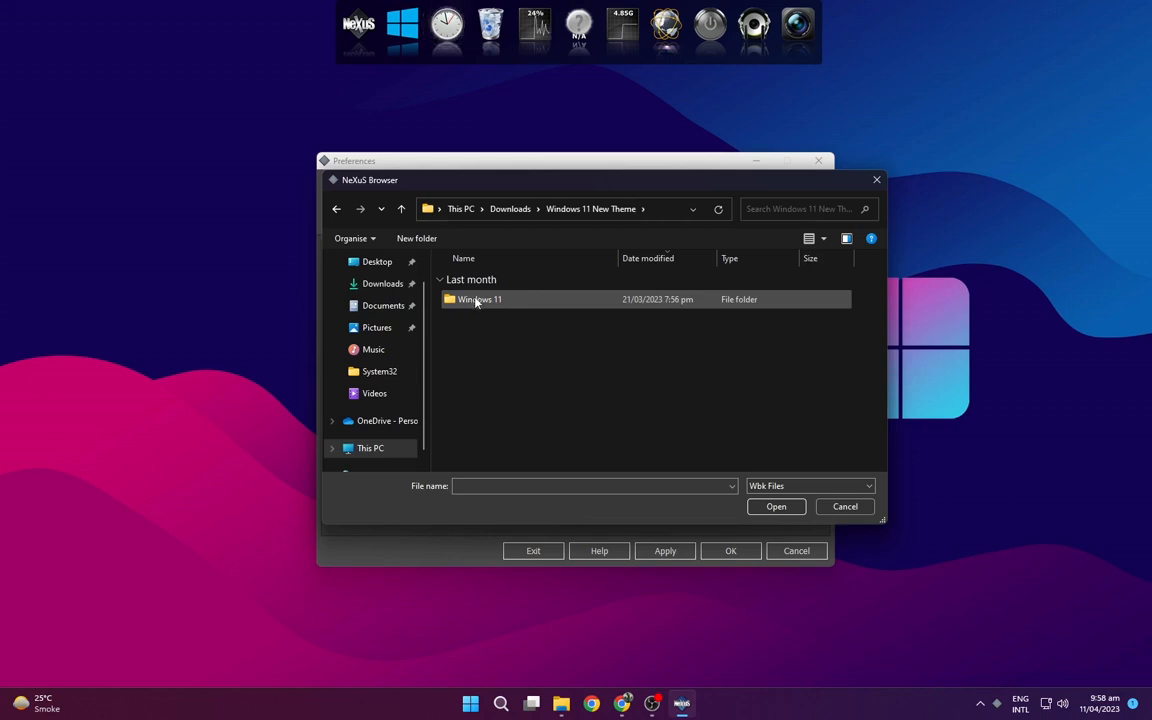
pyautogui.doubleClick(477, 301)
pyautogui.doubleClick(474, 301)
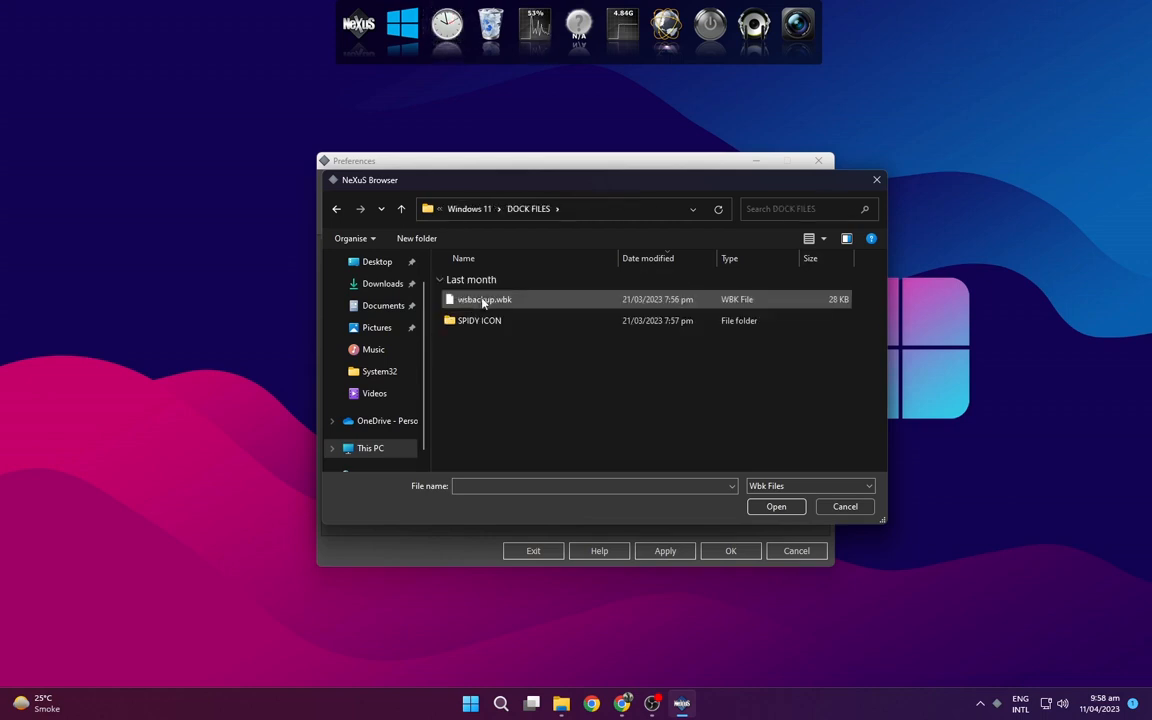
pyautogui.moveTo(488, 188); pyautogui.dragTo(437, 148)
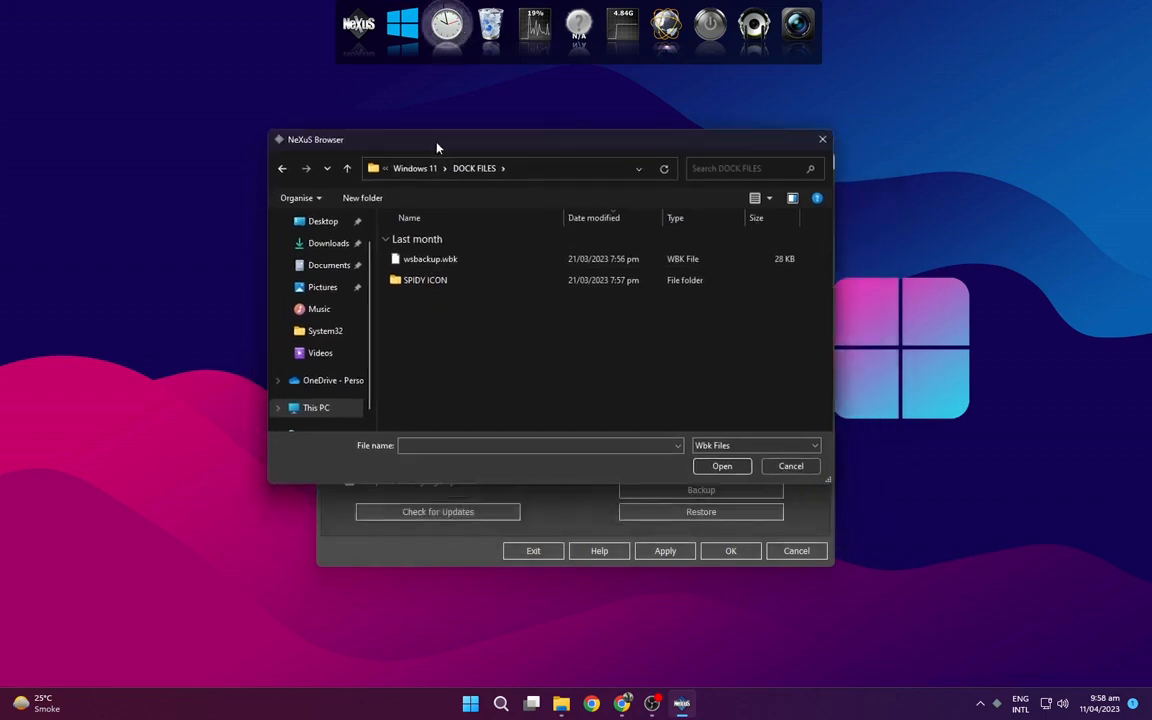
pyautogui.click(437, 262)
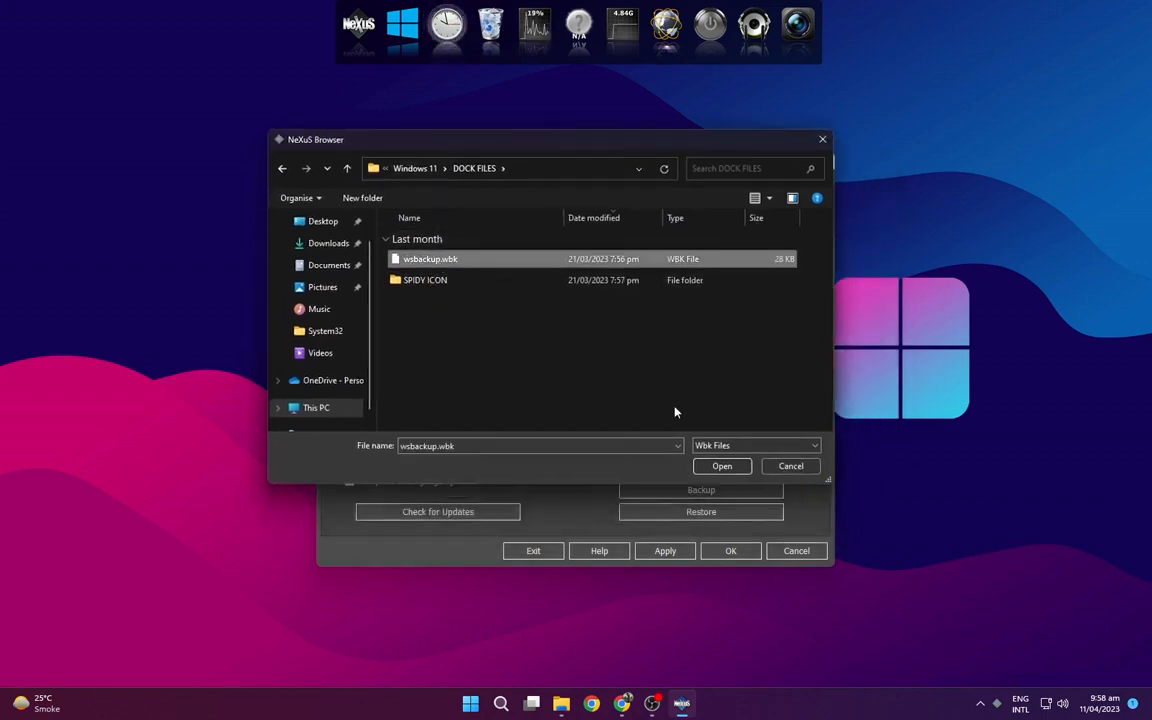
pyautogui.click(722, 466)
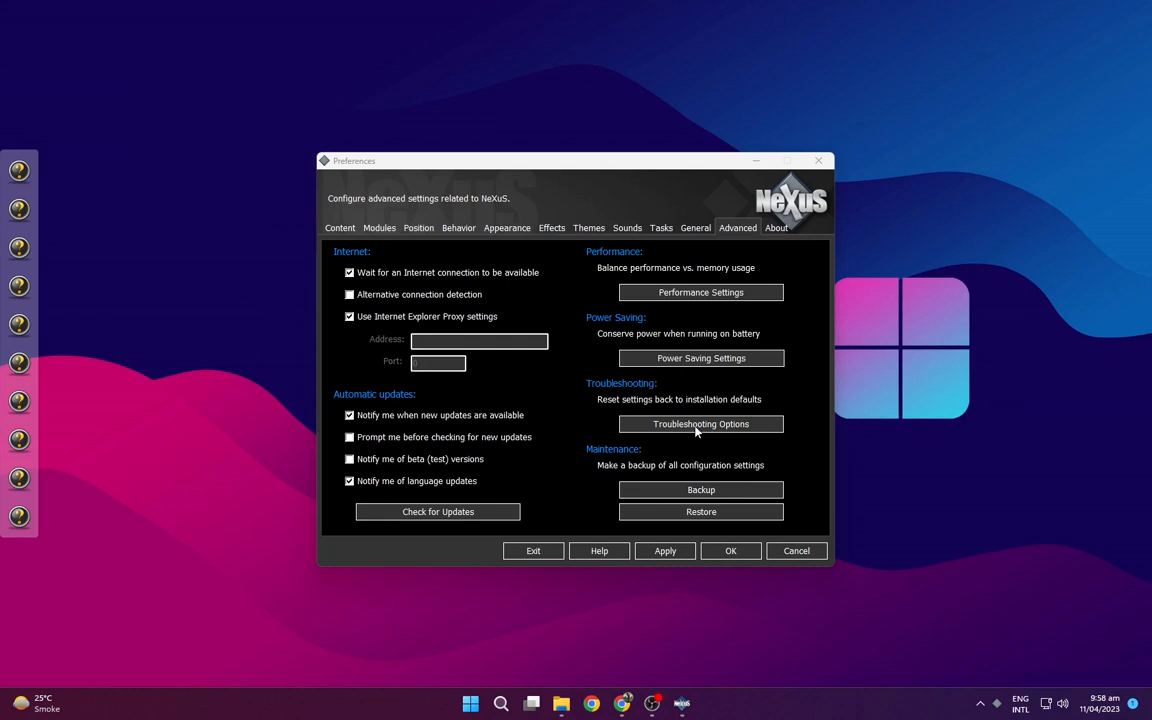
pyautogui.click(676, 552)
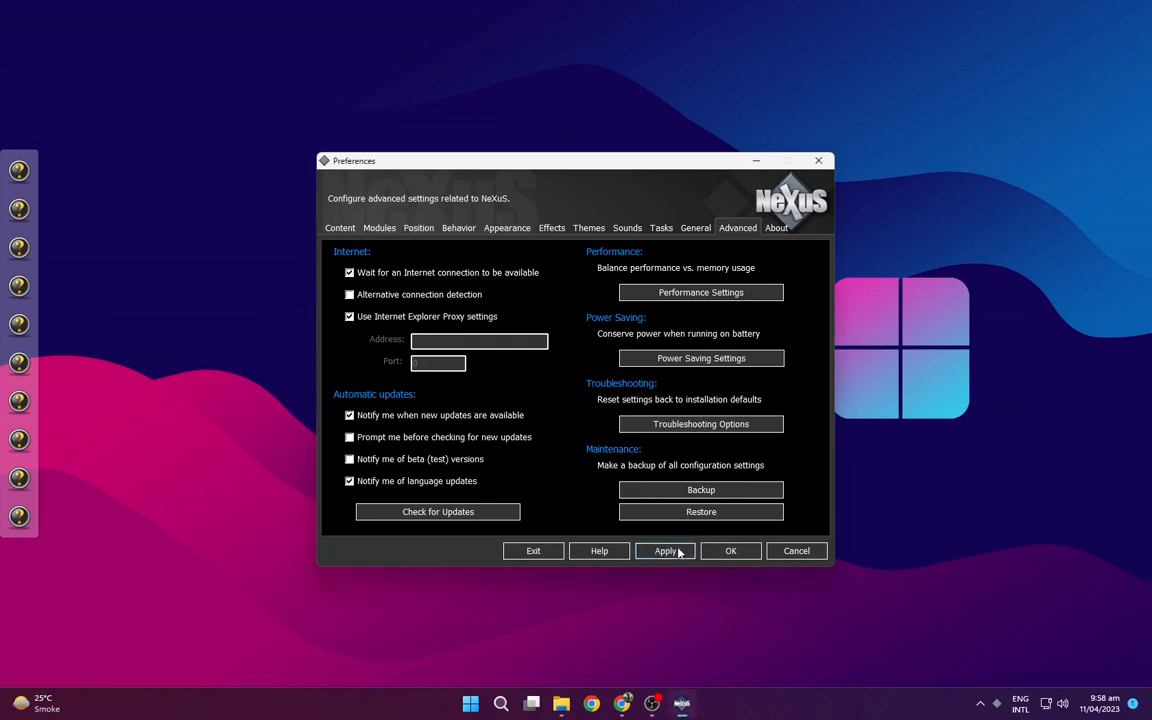
pyautogui.click(733, 555)
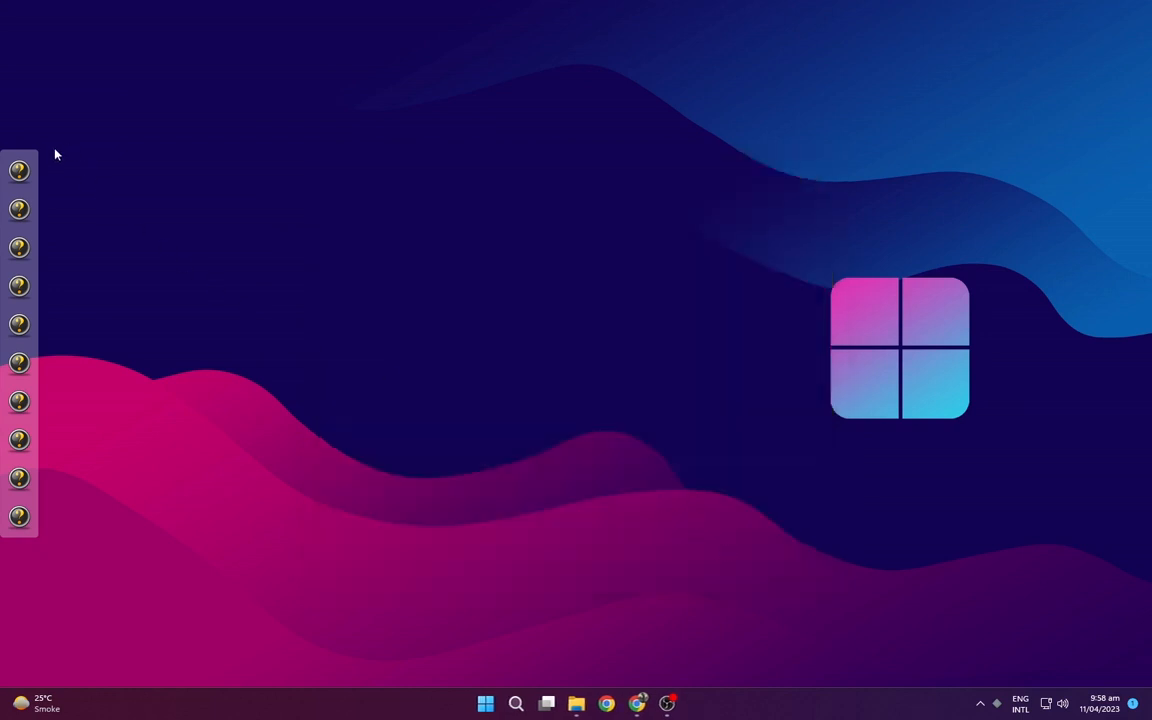
# - Start changing the This PC dock item's icon and browse to Windows 11 New Theme > Windows 11 > DOCK FILES > SPIDY ICON
pyautogui.rightClick(19, 172)
pyautogui.click(40, 161)
pyautogui.click(270, 340)
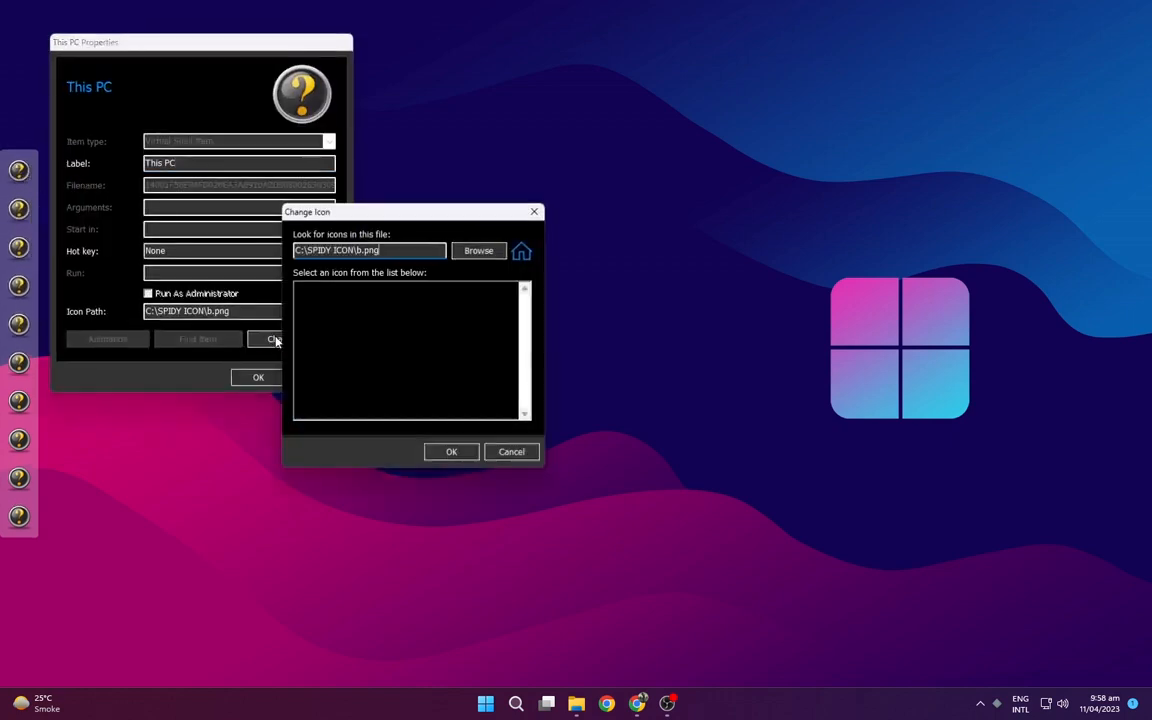
pyautogui.click(476, 252)
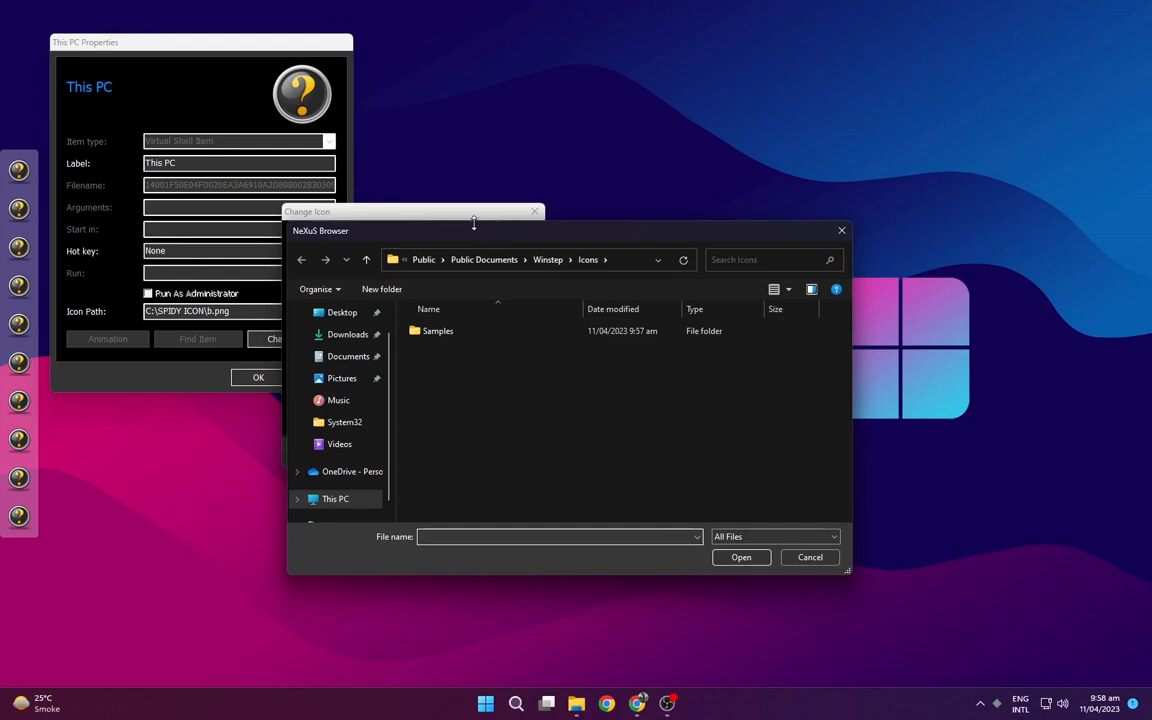
pyautogui.moveTo(474, 224); pyautogui.dragTo(465, 172)
pyautogui.click(350, 310)
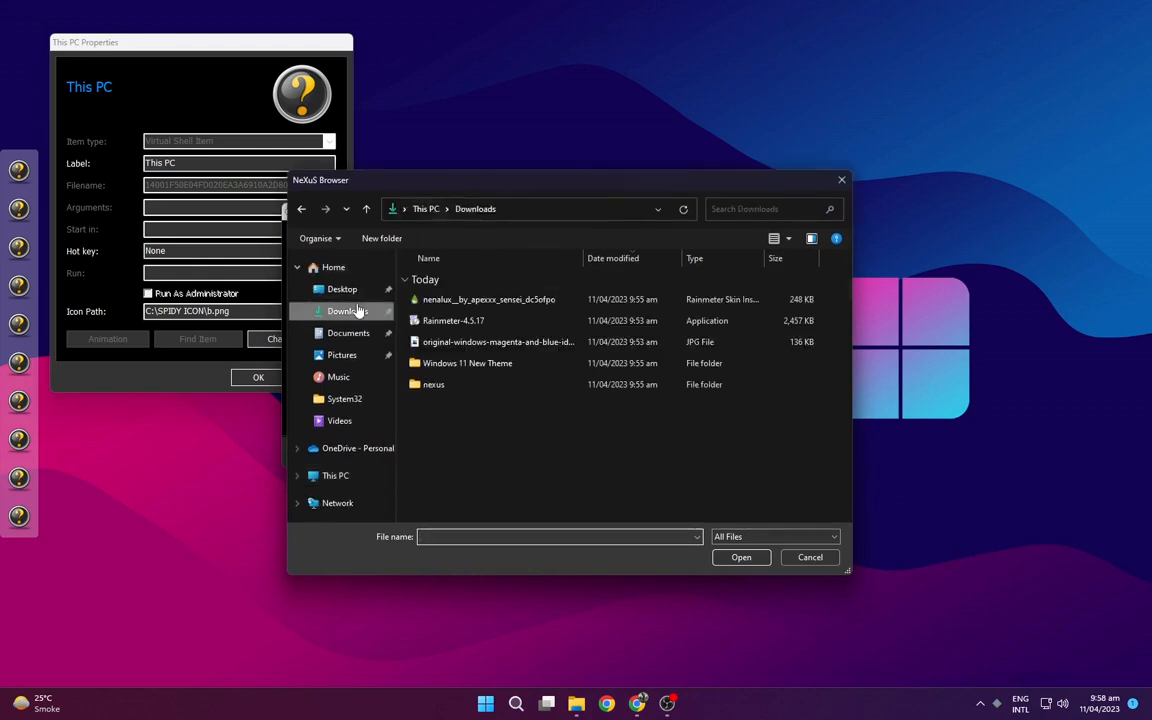
pyautogui.doubleClick(465, 364)
pyautogui.doubleClick(452, 300)
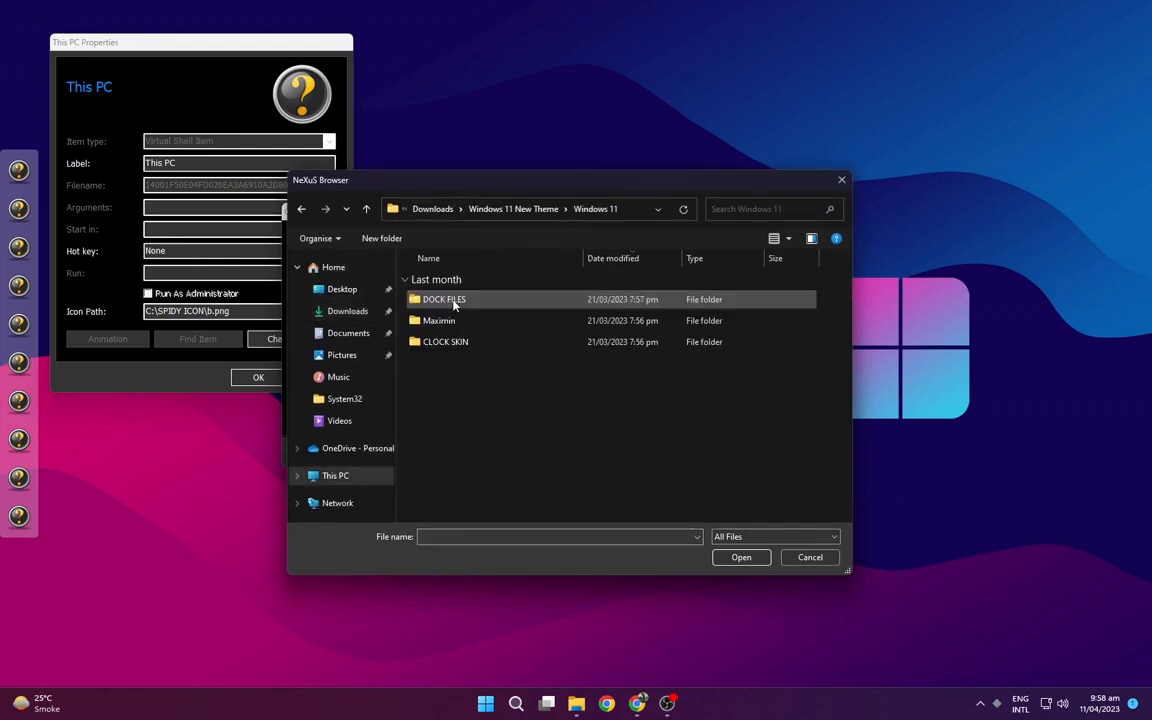
pyautogui.doubleClick(450, 300)
pyautogui.doubleClick(450, 321)
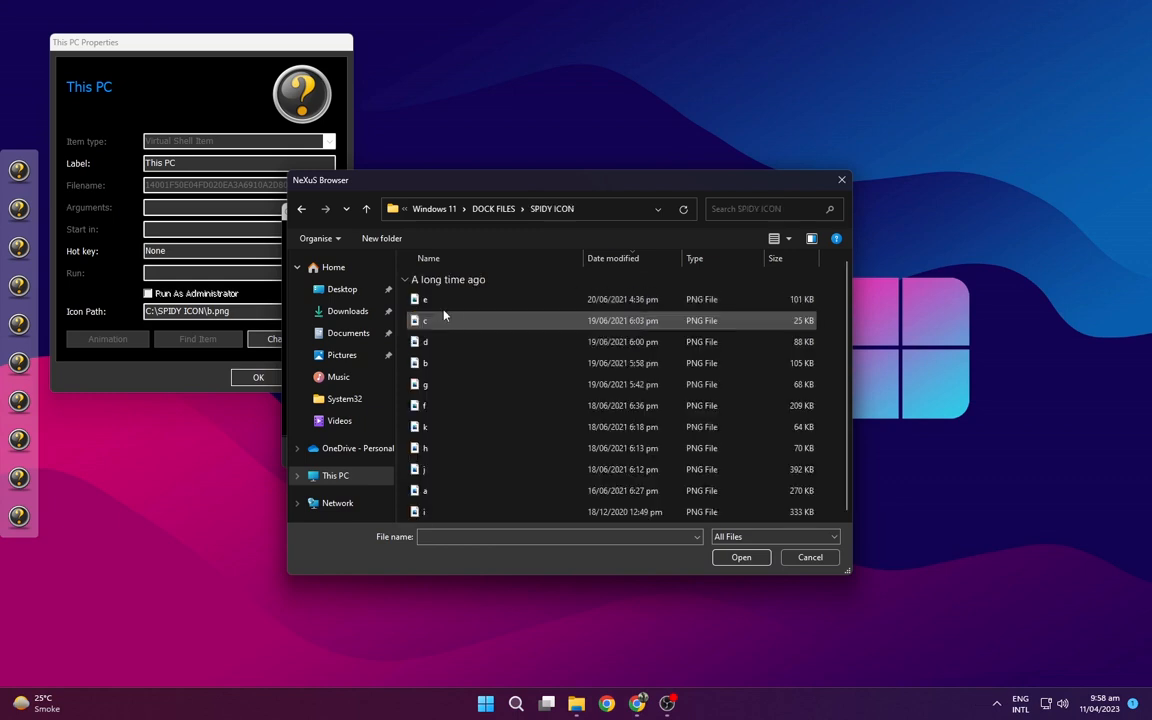
# - Show the SPIDY ICON files as medium-sized icons and assign image b to the This PC dock item
pyautogui.click(790, 242)
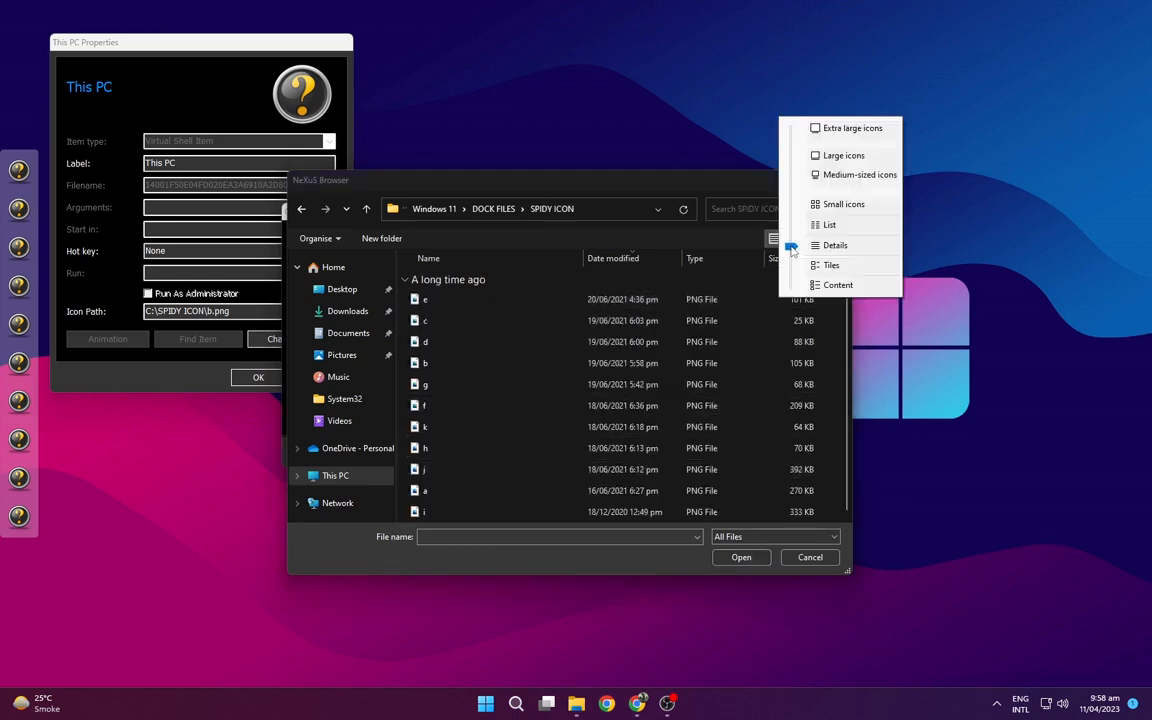
pyautogui.click(840, 176)
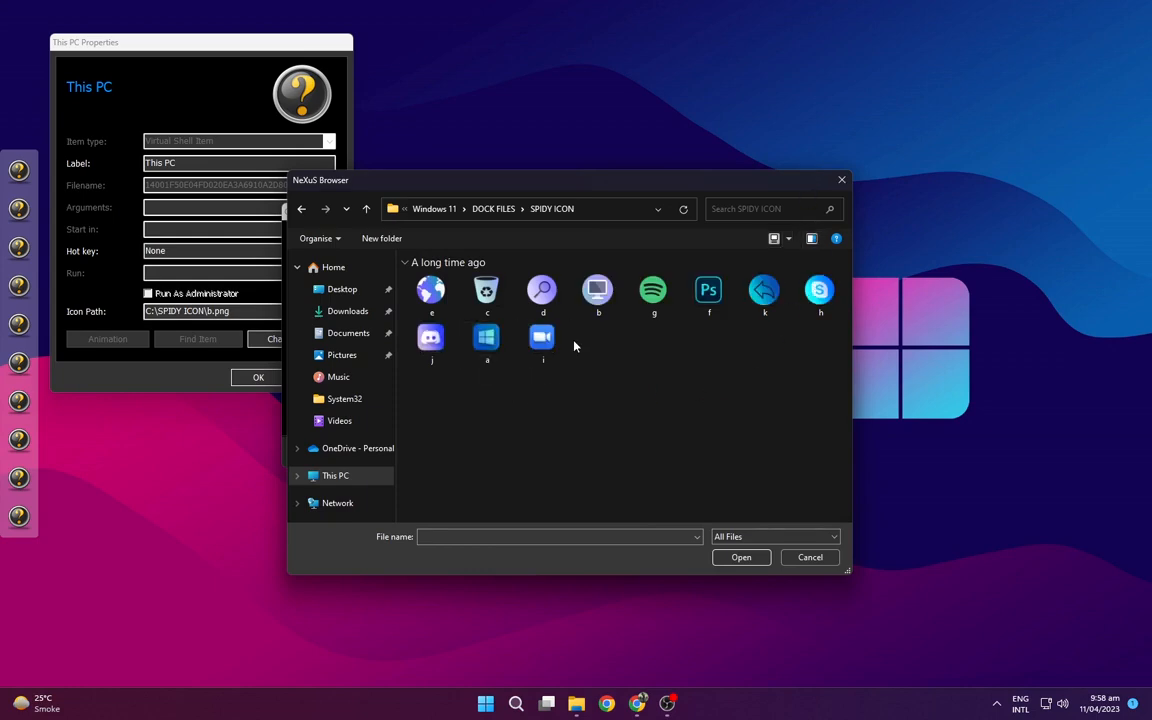
pyautogui.doubleClick(598, 292)
pyautogui.click(452, 451)
pyautogui.click(262, 377)
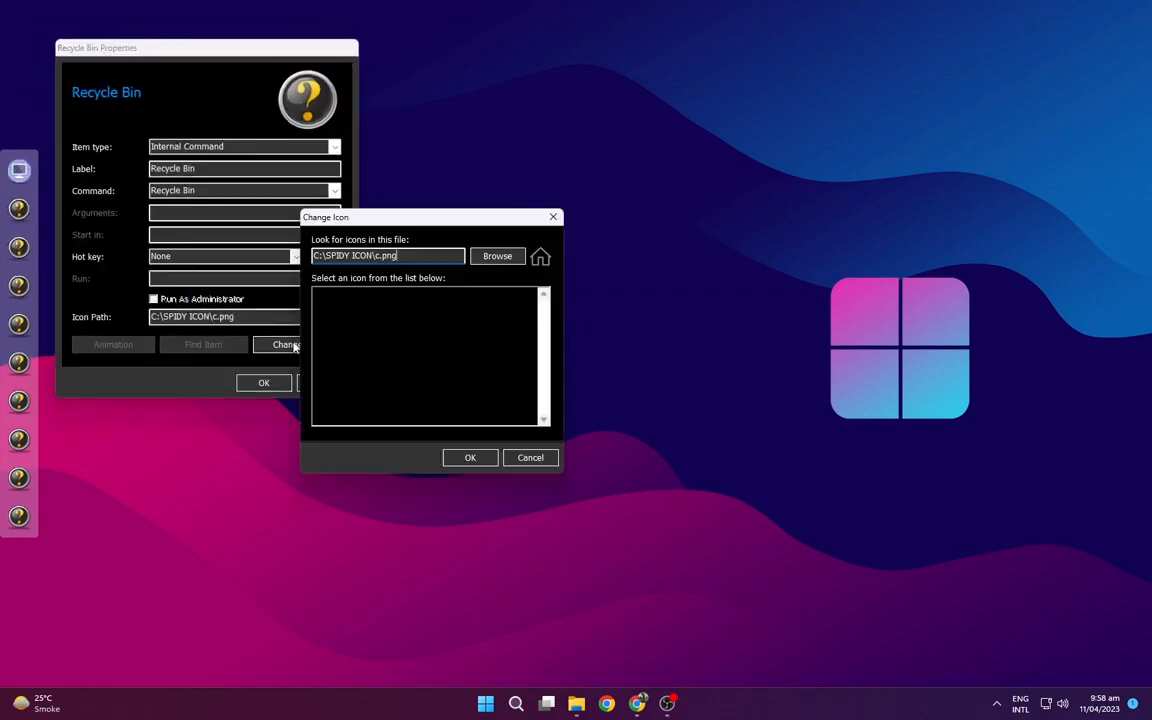
# - Give the Recycle Bin and the remaining dock items their matching icons from the SPIDY ICON folder
pyautogui.click(496, 252)
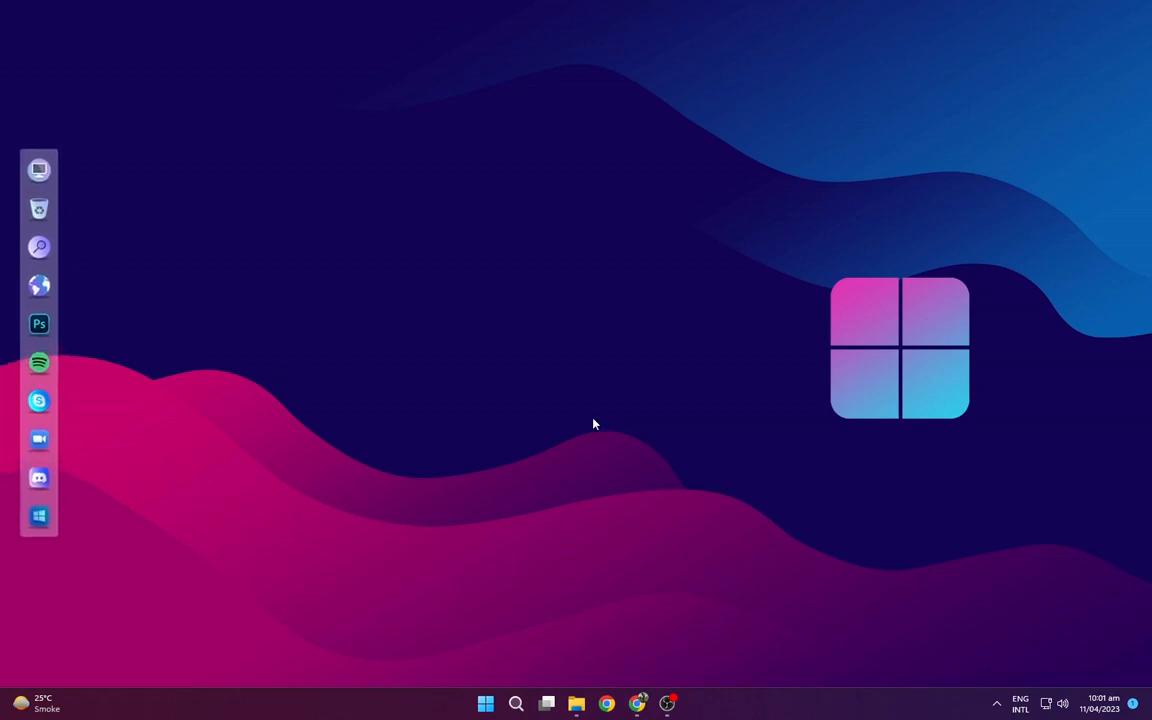
# - Copy the Maximin and CLOCK SKIN folders from Downloads > Windows 11 New Theme > Windows 11
pyautogui.click(577, 700)
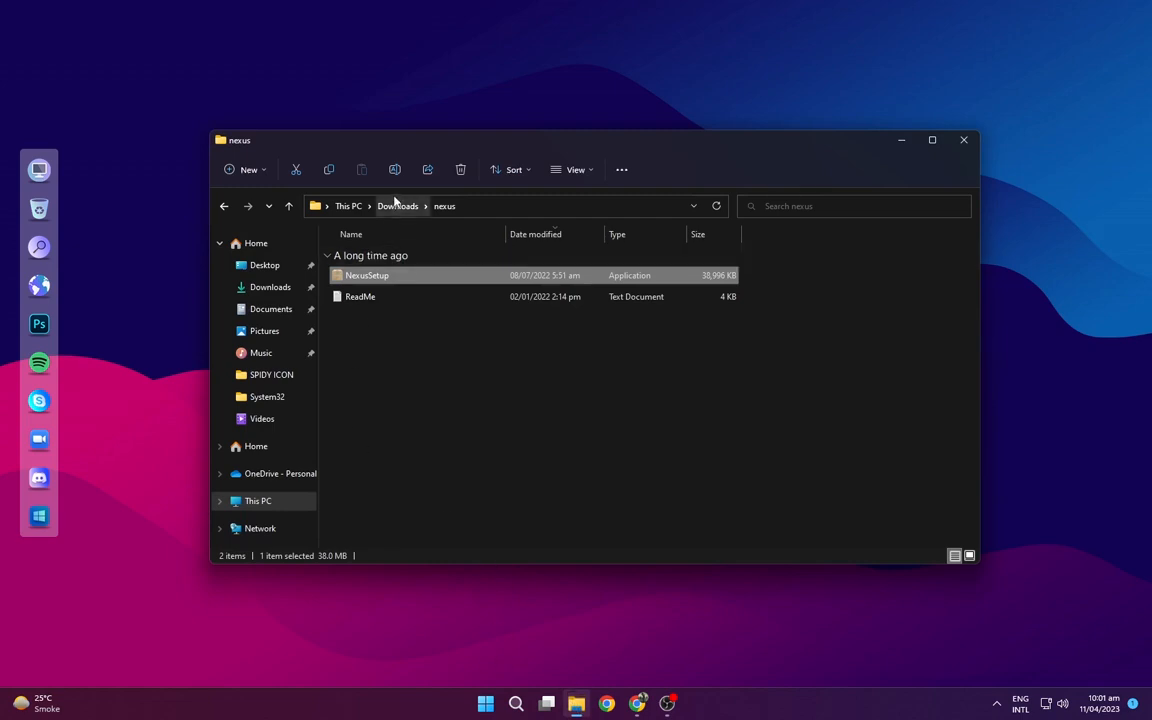
pyautogui.click(398, 206)
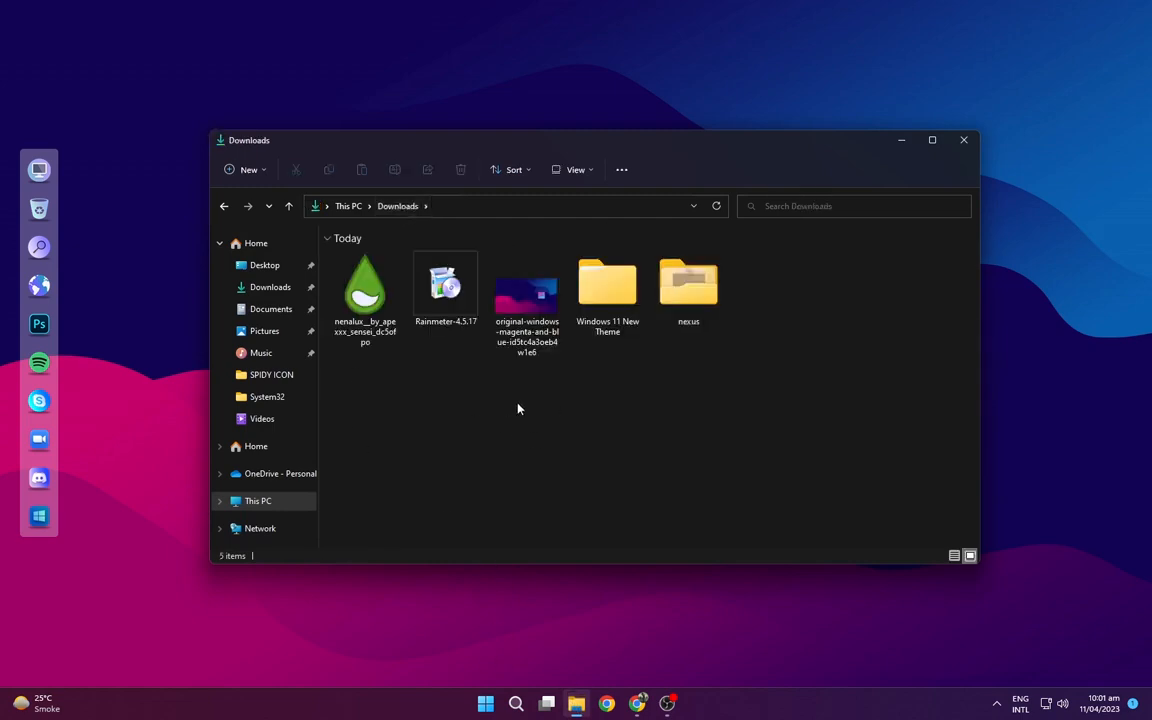
pyautogui.doubleClick(605, 298)
pyautogui.click(452, 280)
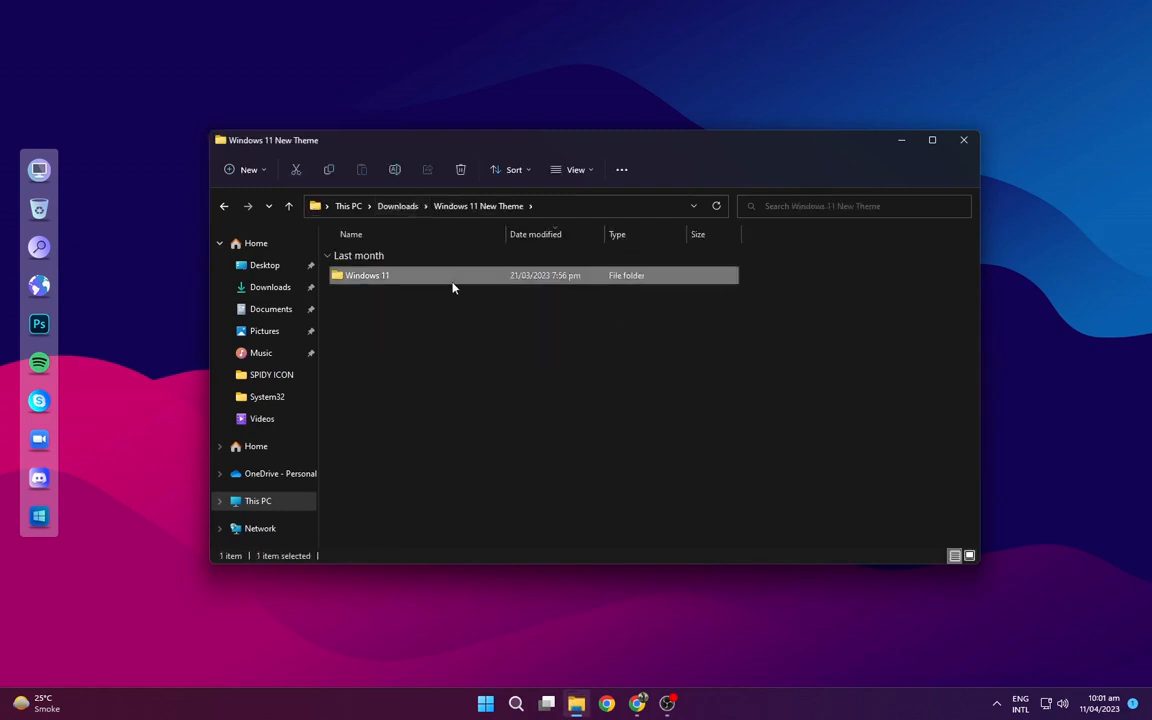
pyautogui.doubleClick(452, 283)
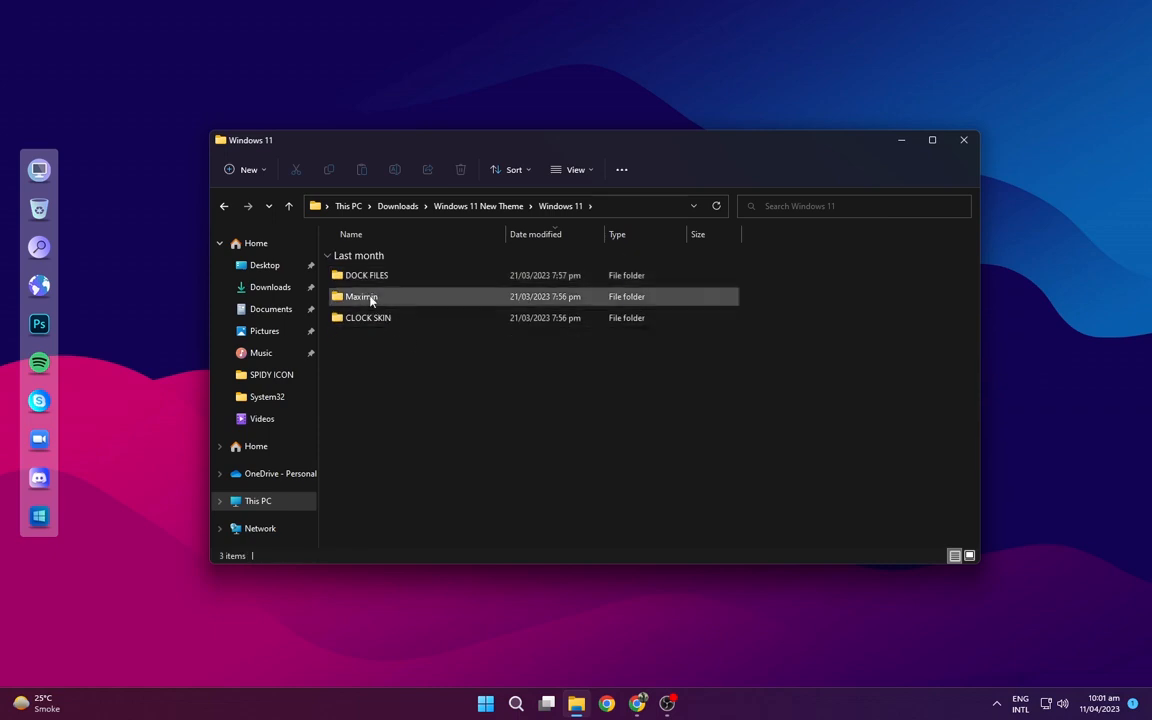
pyautogui.click(371, 300)
pyautogui.keyDown('shift'); pyautogui.click(378, 318); pyautogui.keyUp('shift')
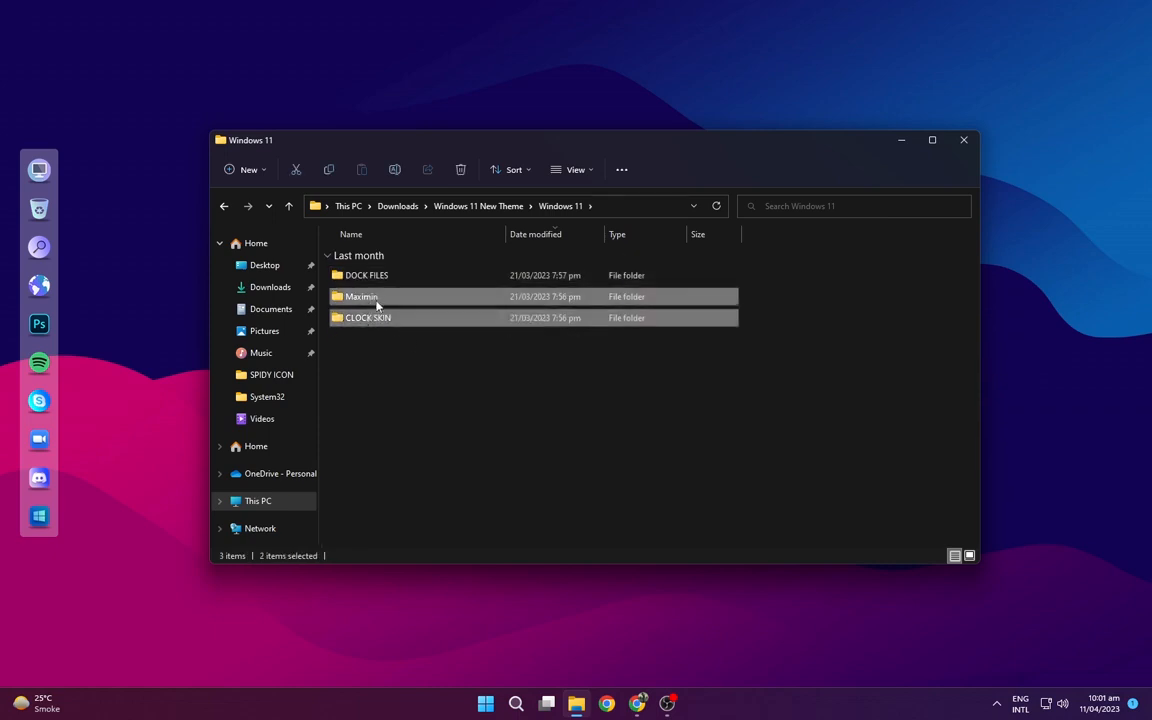
pyautogui.rightClick(380, 305)
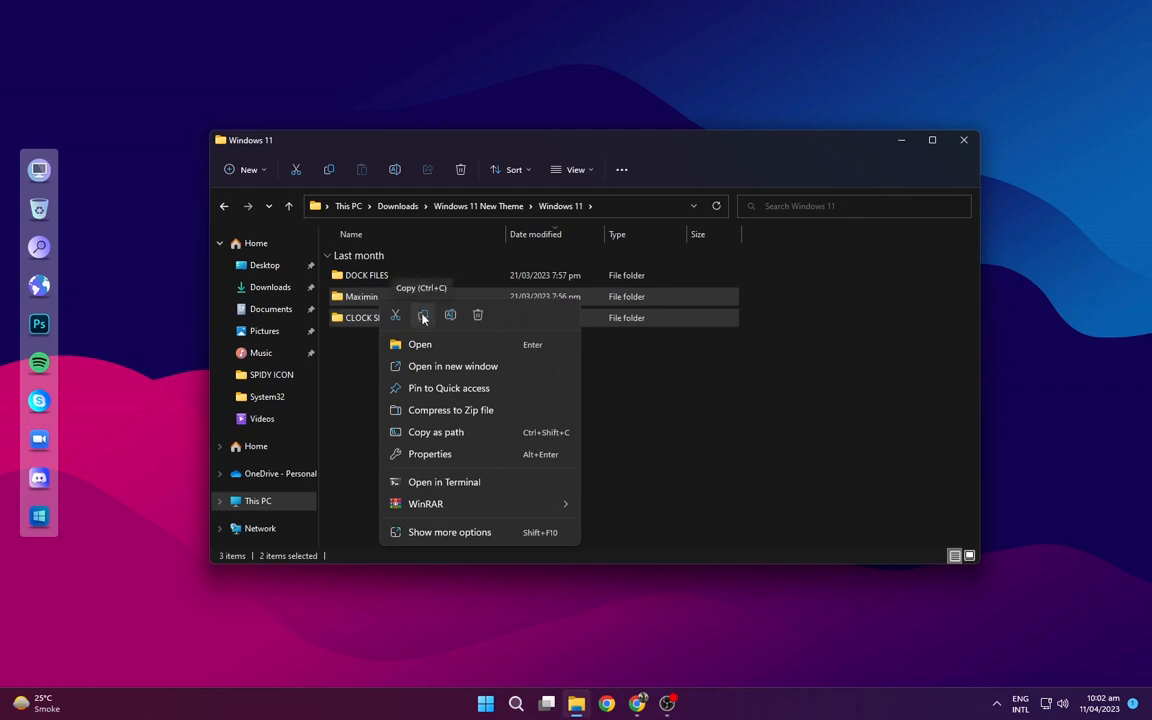
pyautogui.click(423, 317)
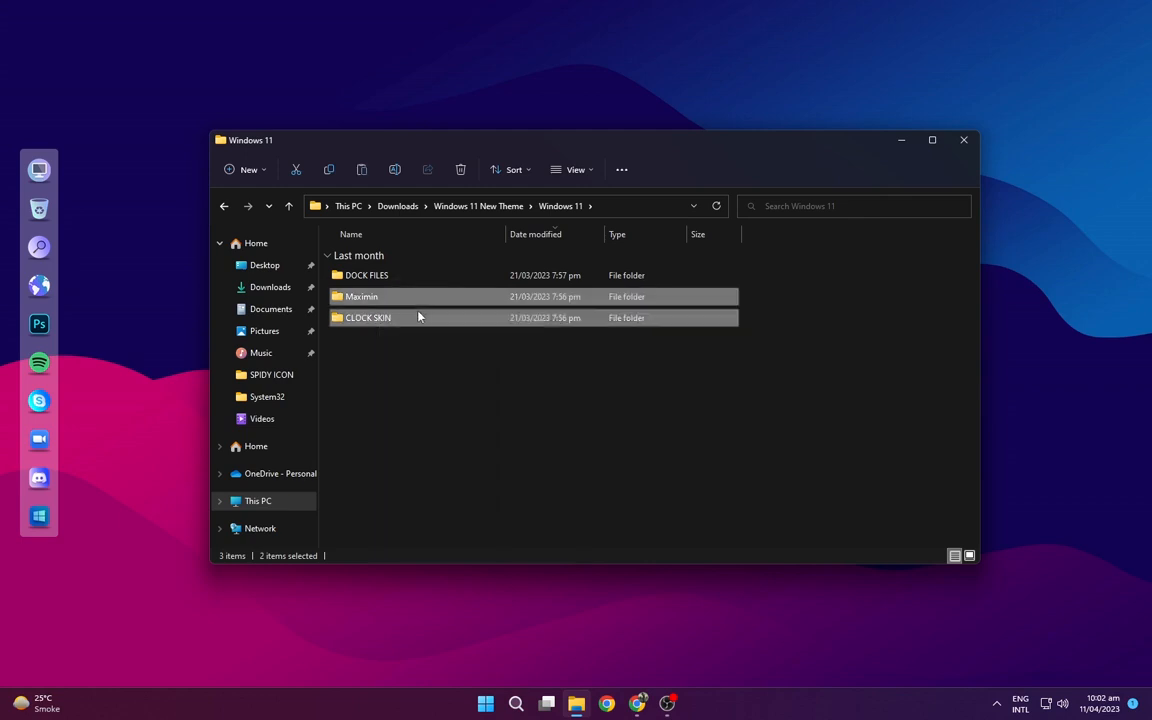
# - Paste the copied skin folders into Documents > Rainmeter > Skins and close the file window
pyautogui.click(262, 309)
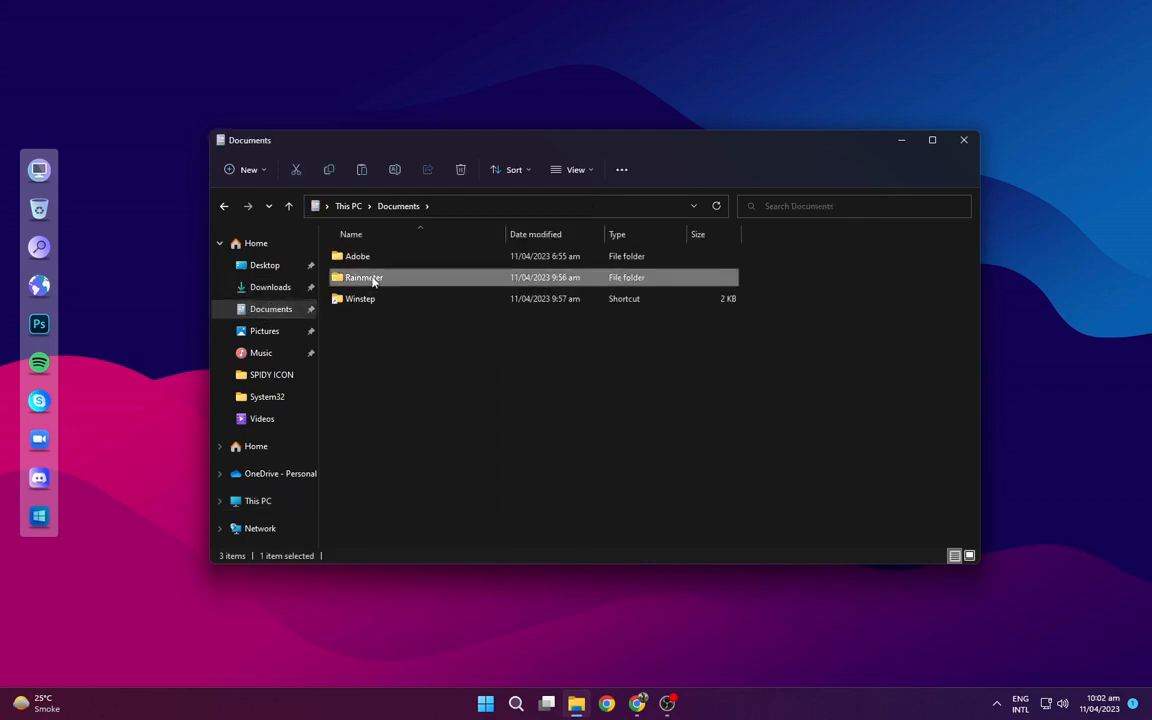
pyautogui.doubleClick(366, 277)
pyautogui.doubleClick(362, 258)
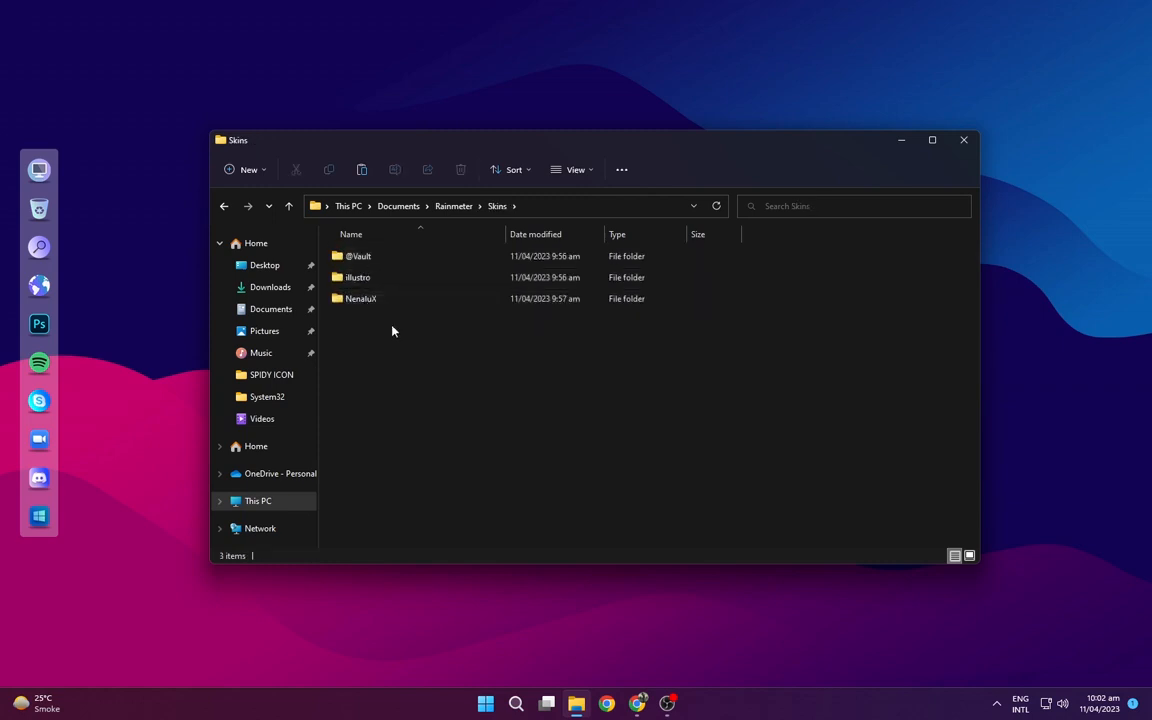
pyautogui.rightClick(430, 350)
pyautogui.click(441, 364)
pyautogui.click(833, 427)
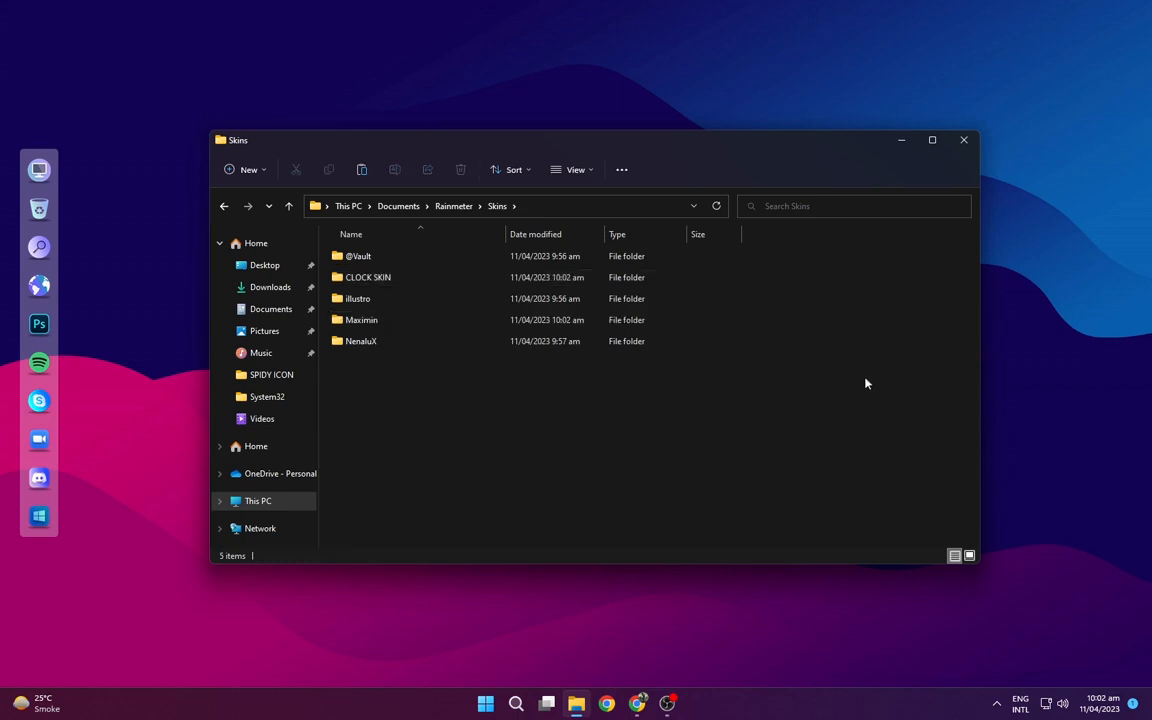
pyautogui.click(964, 141)
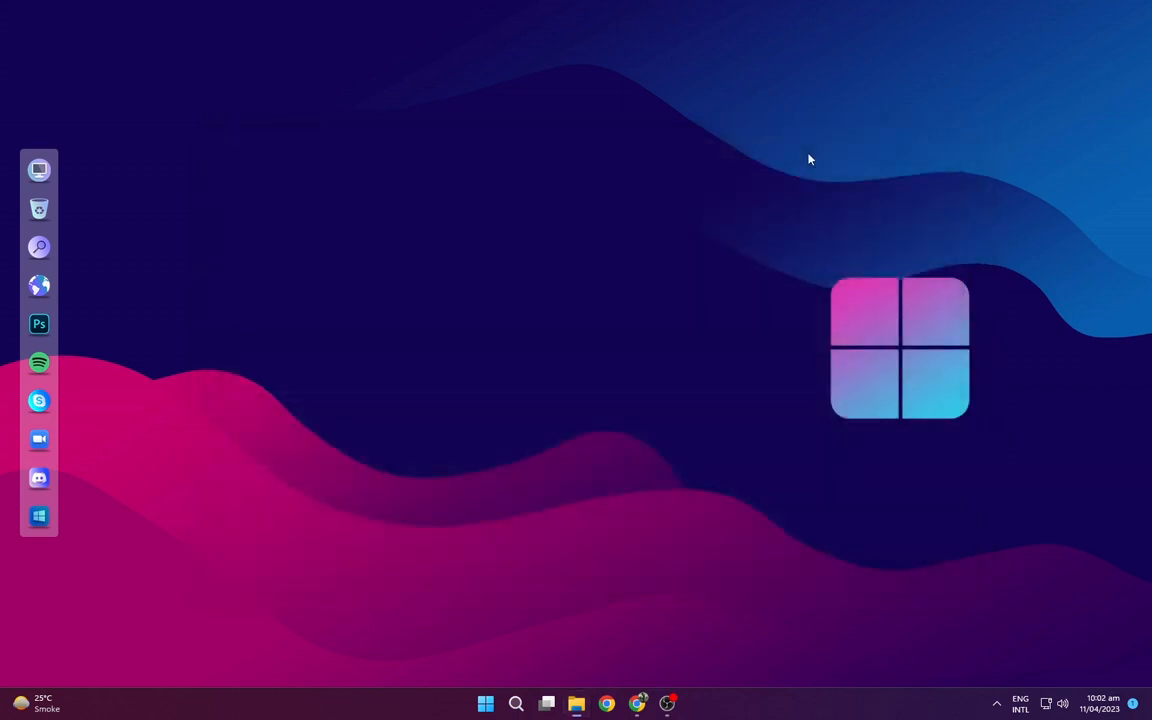
# - Open the Rainmeter manager and load timeinv.ini from CLOCK SKIN > Flip Clock
pyautogui.click(998, 704)
pyautogui.click(996, 639)
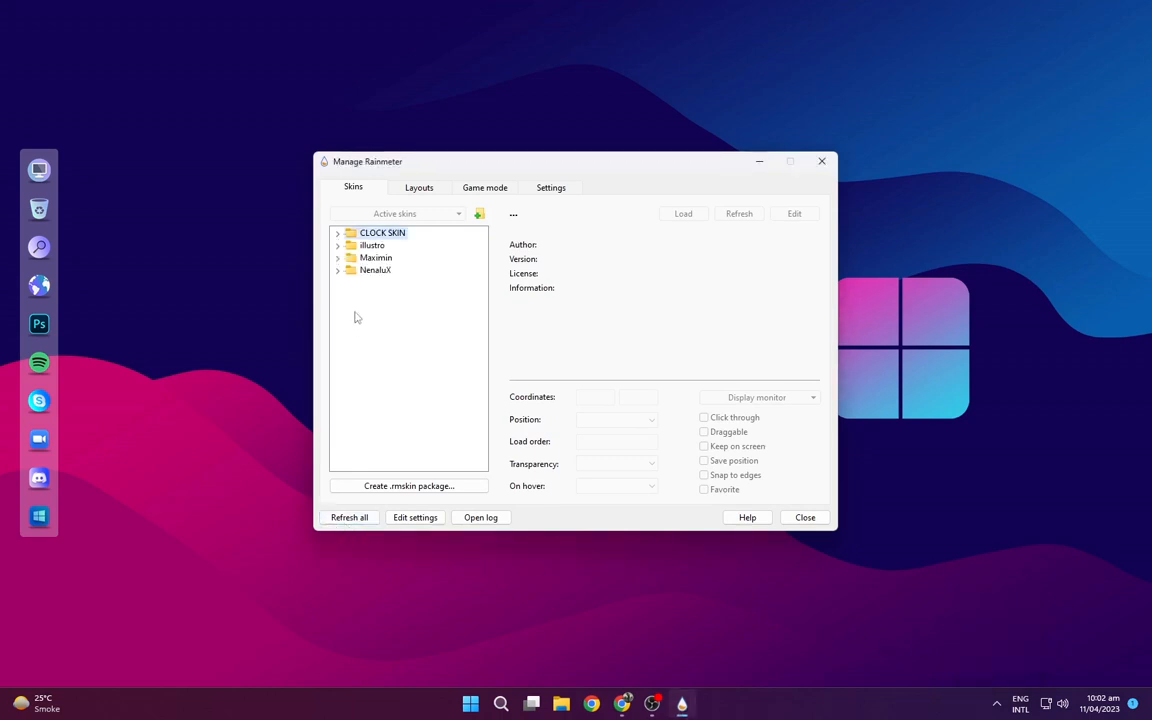
pyautogui.click(338, 233)
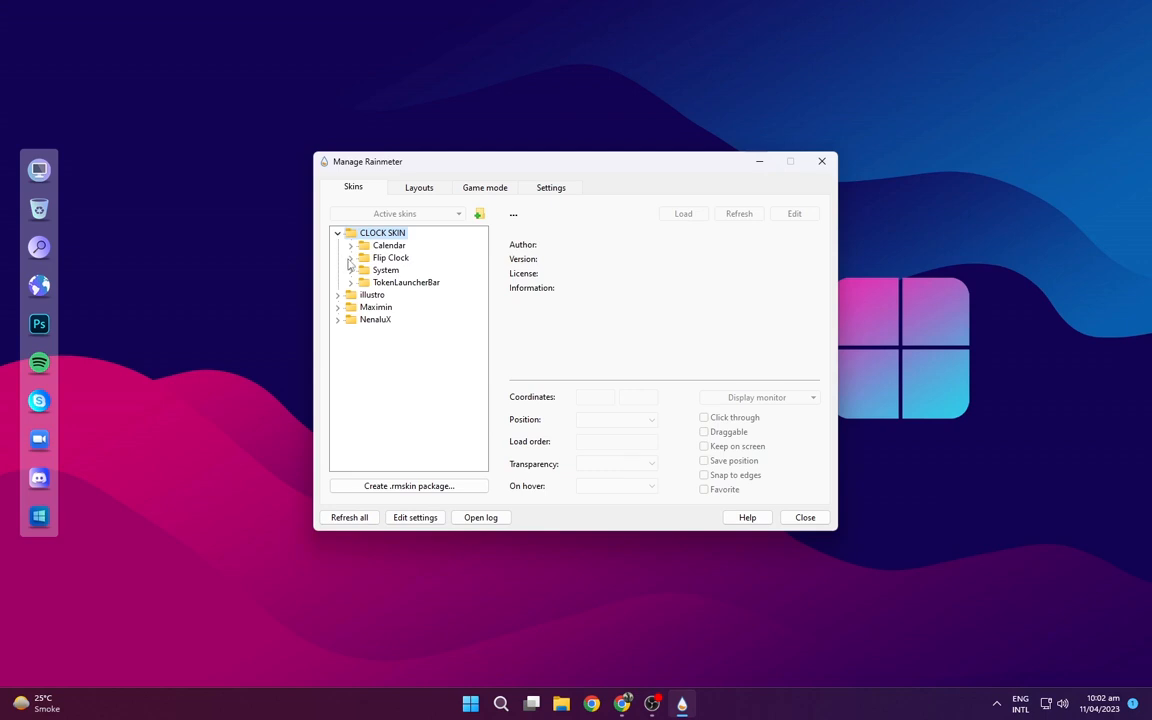
pyautogui.click(350, 258)
pyautogui.rightClick(384, 283)
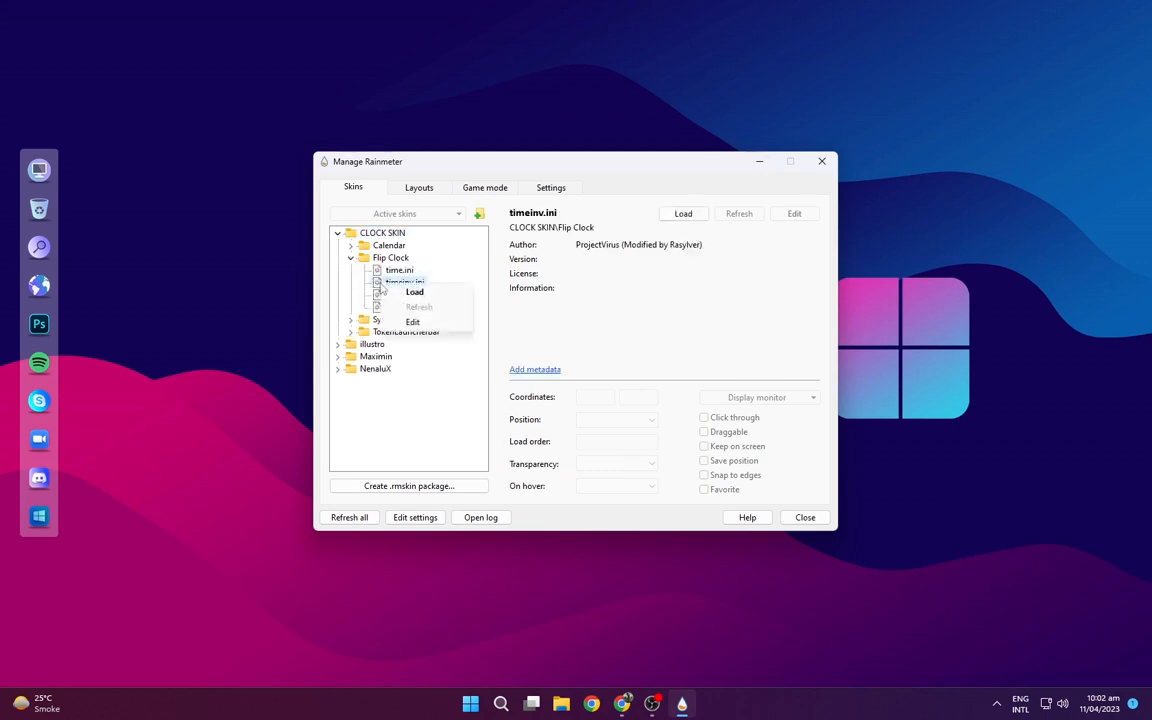
pyautogui.click(404, 293)
# - Try the time.ini variant of the Flip Clock and reposition it on the desktop above the manager window
pyautogui.rightClick(399, 270)
pyautogui.click(415, 276)
pyautogui.moveTo(103, 63); pyautogui.dragTo(340, 88)
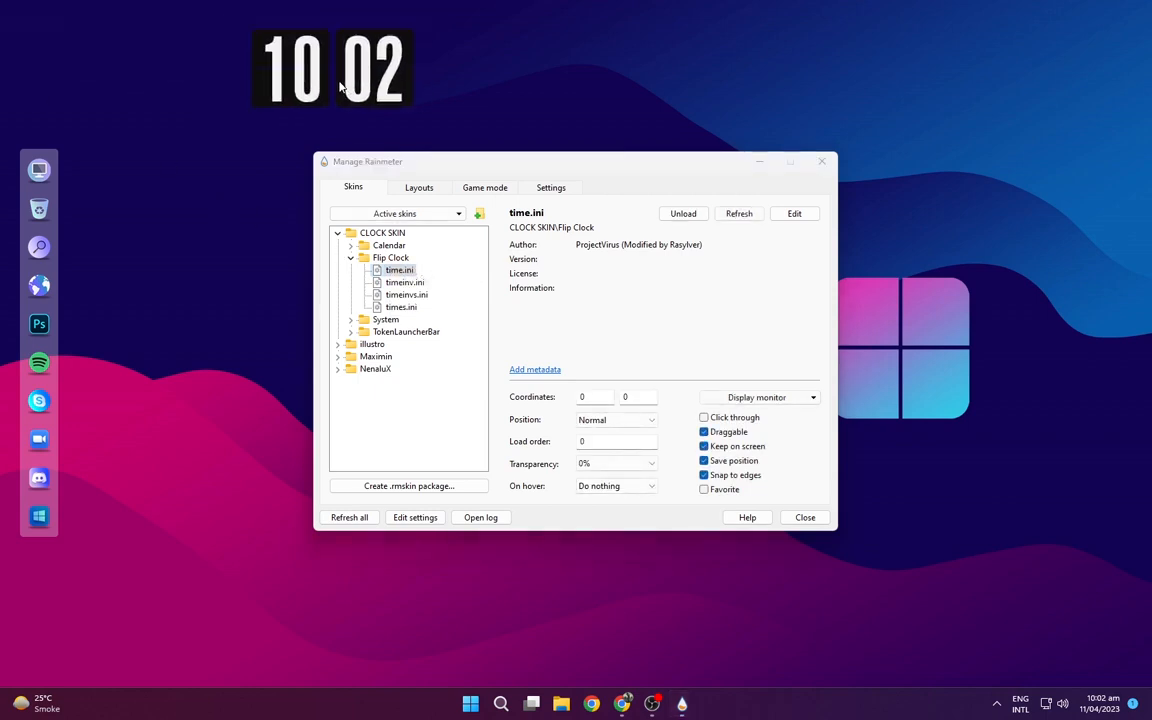
# - Load the timeinv.ini variant of the Flip Clock again and move it to the desktop's upper-left area
pyautogui.rightClick(397, 283)
pyautogui.click(437, 290)
pyautogui.moveTo(313, 94); pyautogui.dragTo(128, 88)
pyautogui.click(351, 258)
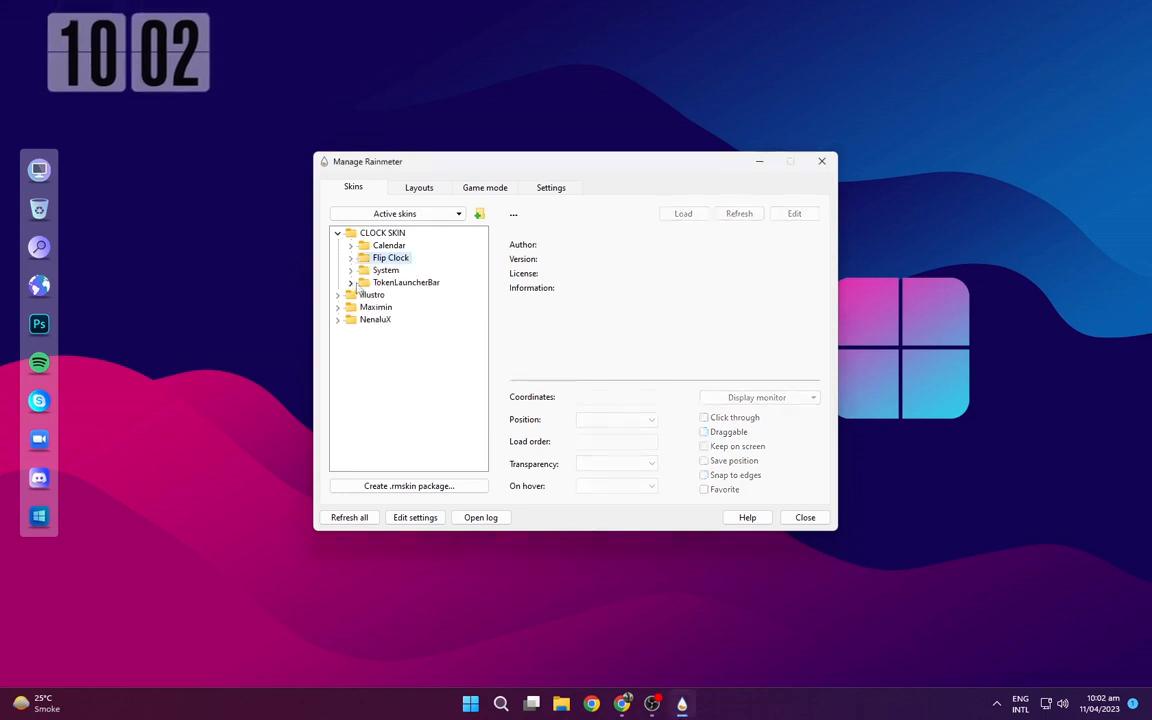
# - Load systeminv.ini from CLOCK SKIN > System and place the system monitor below the flip clock
pyautogui.click(351, 270)
pyautogui.rightClick(390, 295)
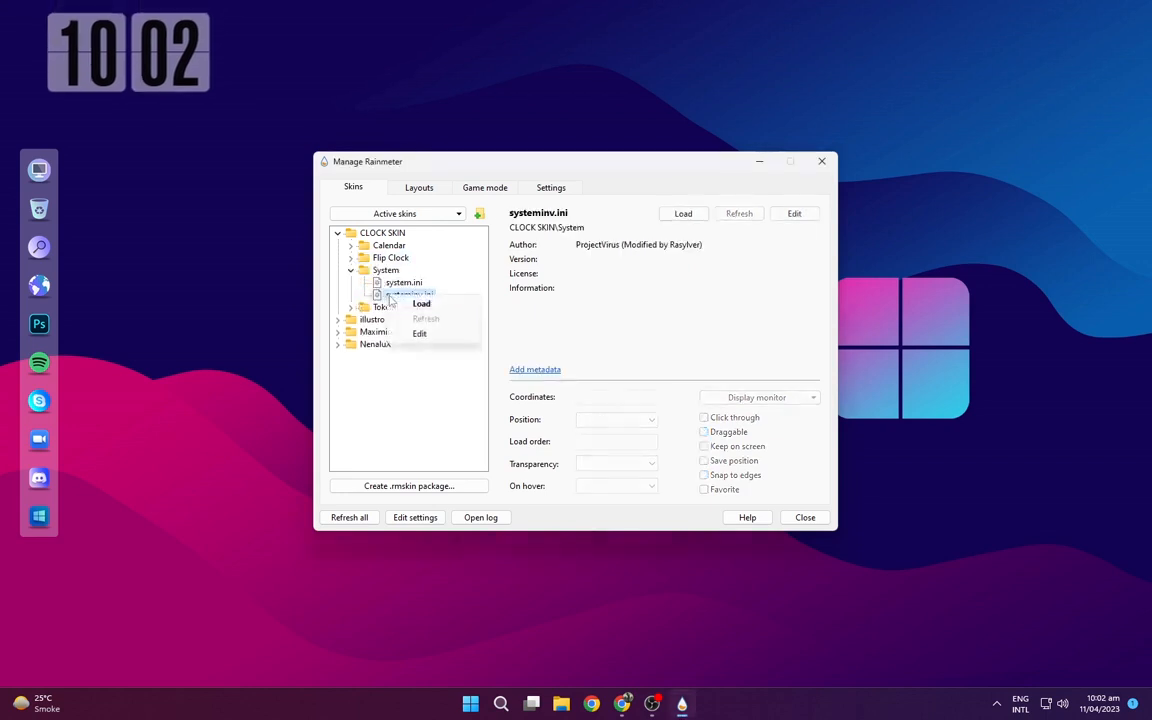
pyautogui.click(416, 303)
pyautogui.moveTo(60, 72); pyautogui.dragTo(193, 228)
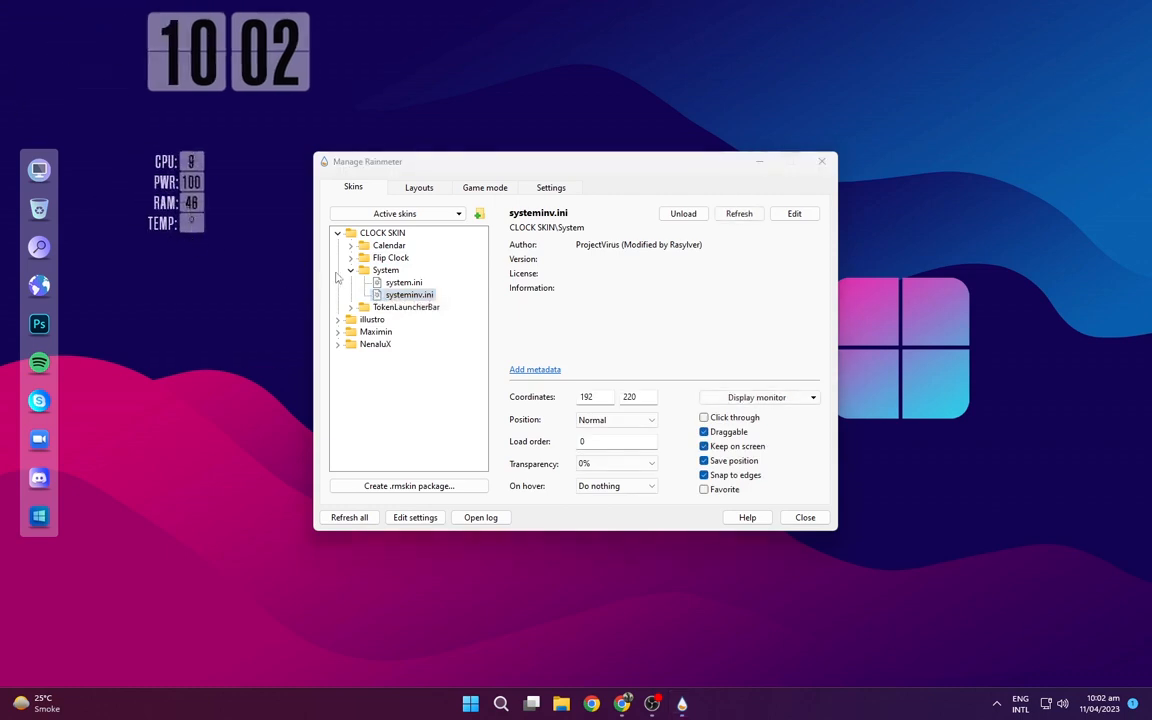
pyautogui.click(338, 234)
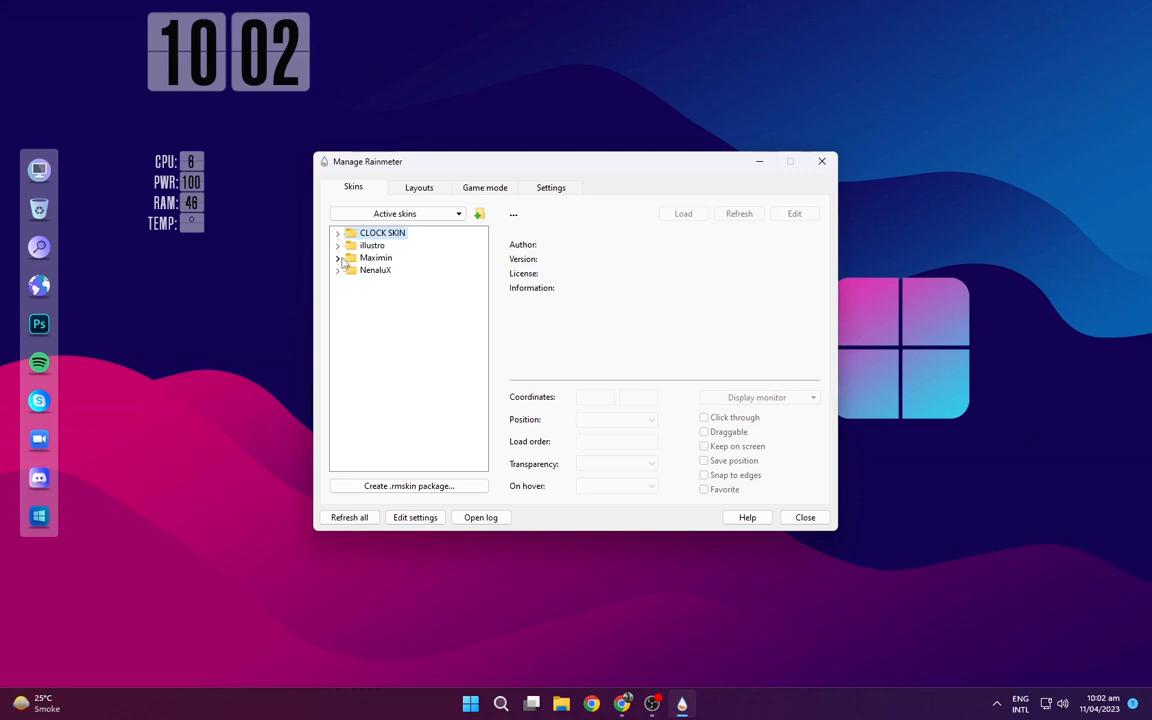
# - Load Time and Date.ini from Maximin > Time and Date and place the date beside the flip clock
pyautogui.click(339, 258)
pyautogui.click(351, 295)
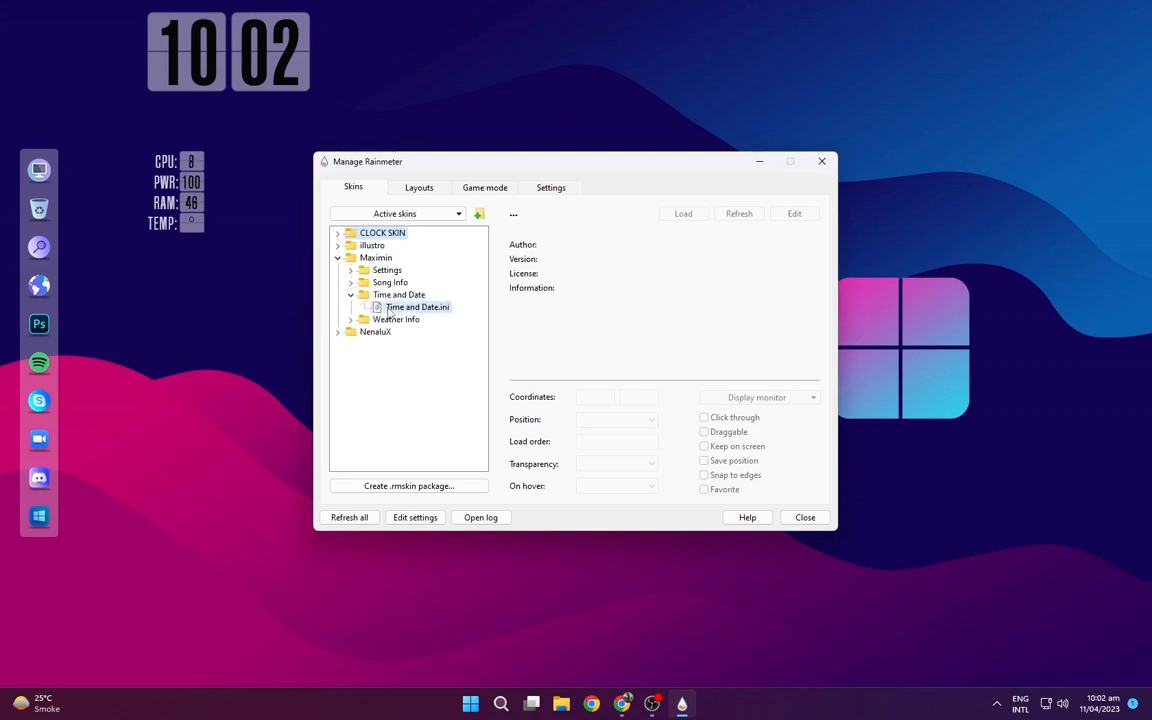
pyautogui.rightClick(387, 307)
pyautogui.click(405, 317)
pyautogui.moveTo(111, 23); pyautogui.dragTo(428, 70)
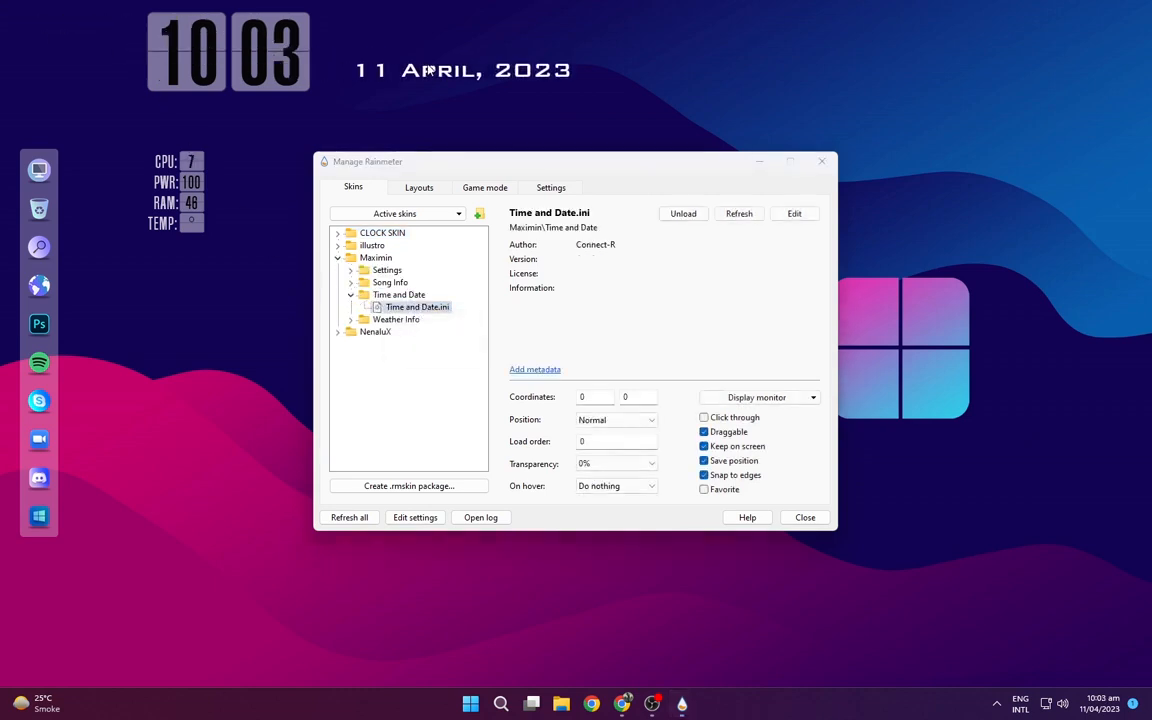
pyautogui.click(338, 258)
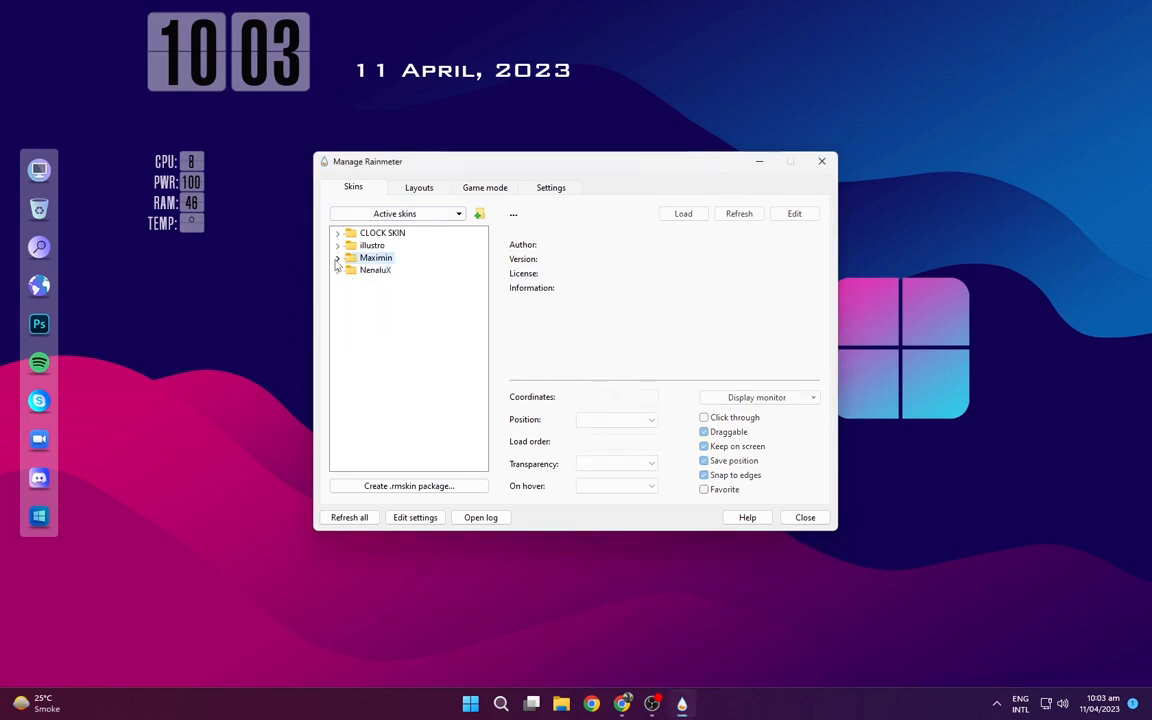
# - Load Player.ini from NenaluX > Player, place it between the clock and the dock, and close the Rainmeter manager
pyautogui.click(339, 270)
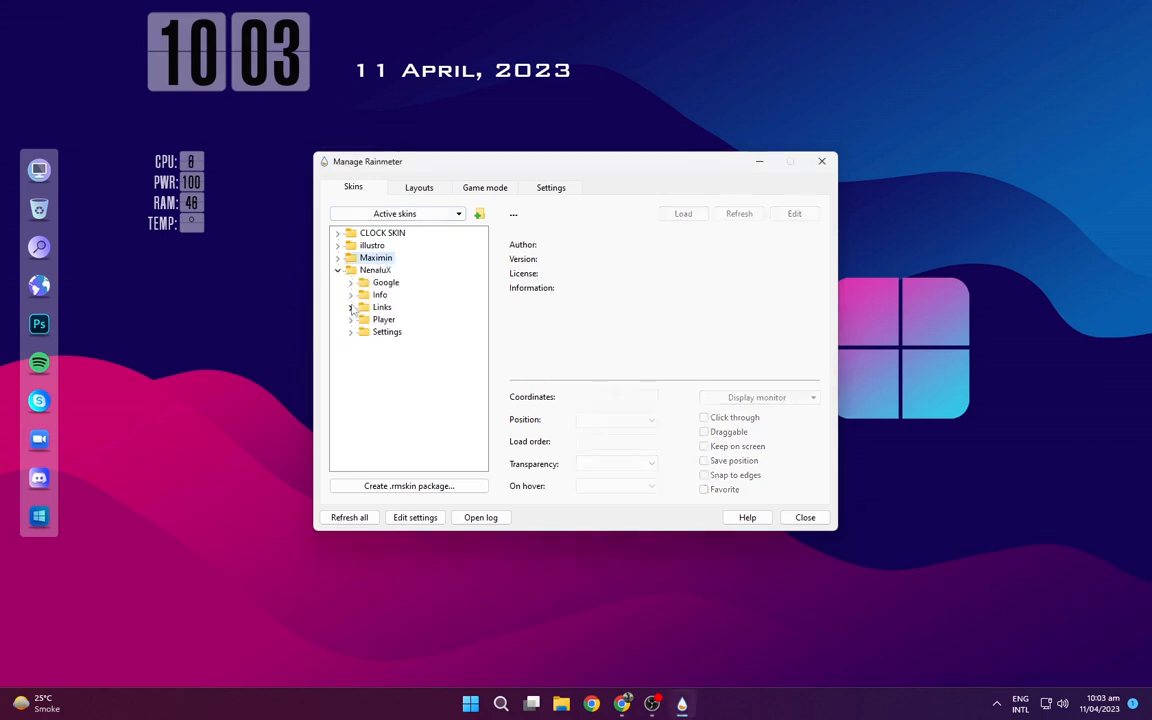
pyautogui.click(351, 319)
pyautogui.rightClick(385, 331)
pyautogui.click(410, 337)
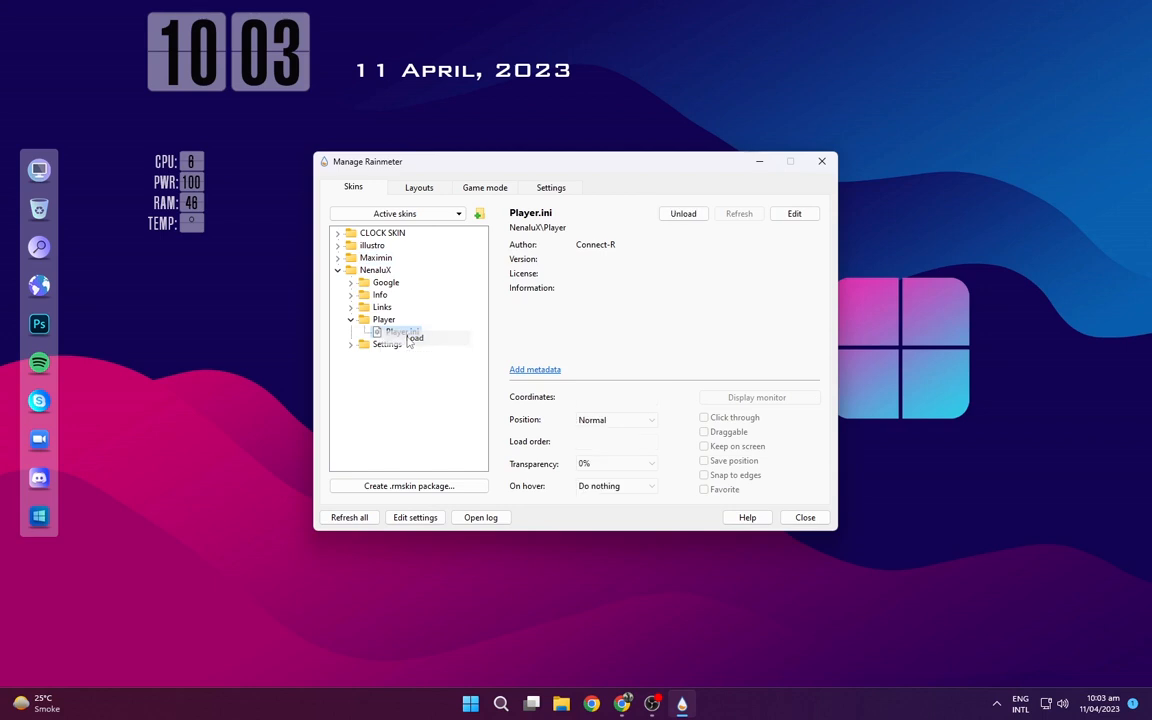
pyautogui.moveTo(75, 31); pyautogui.dragTo(107, 121)
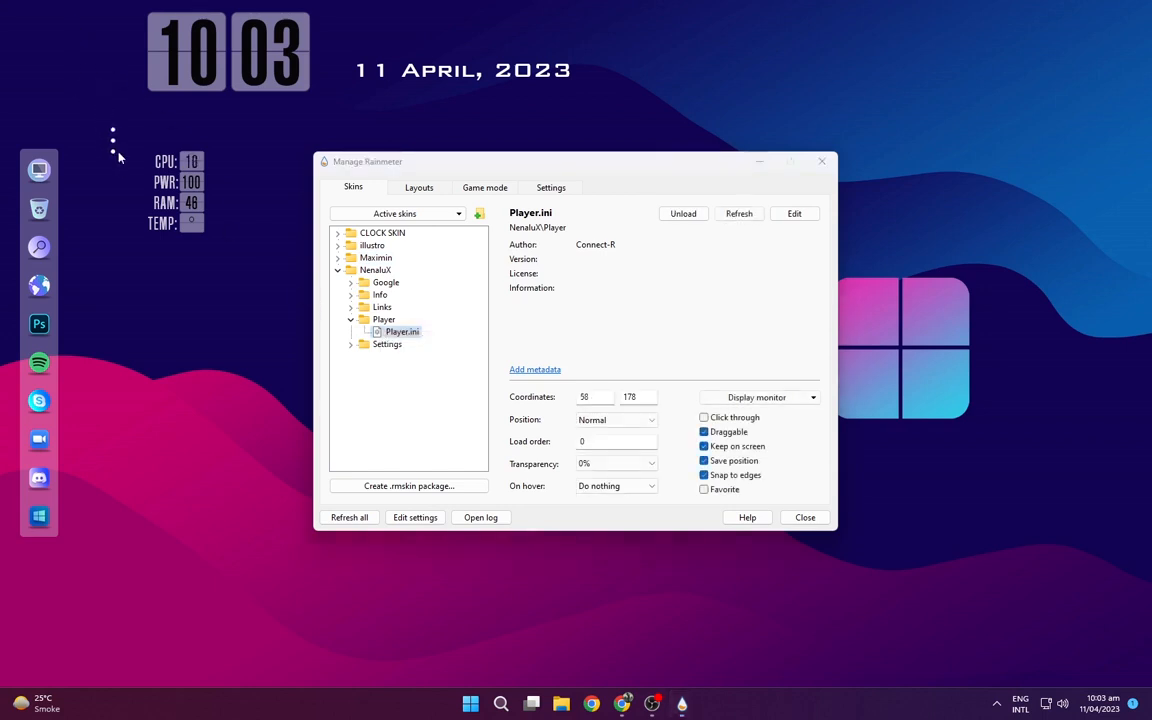
pyautogui.click(360, 345)
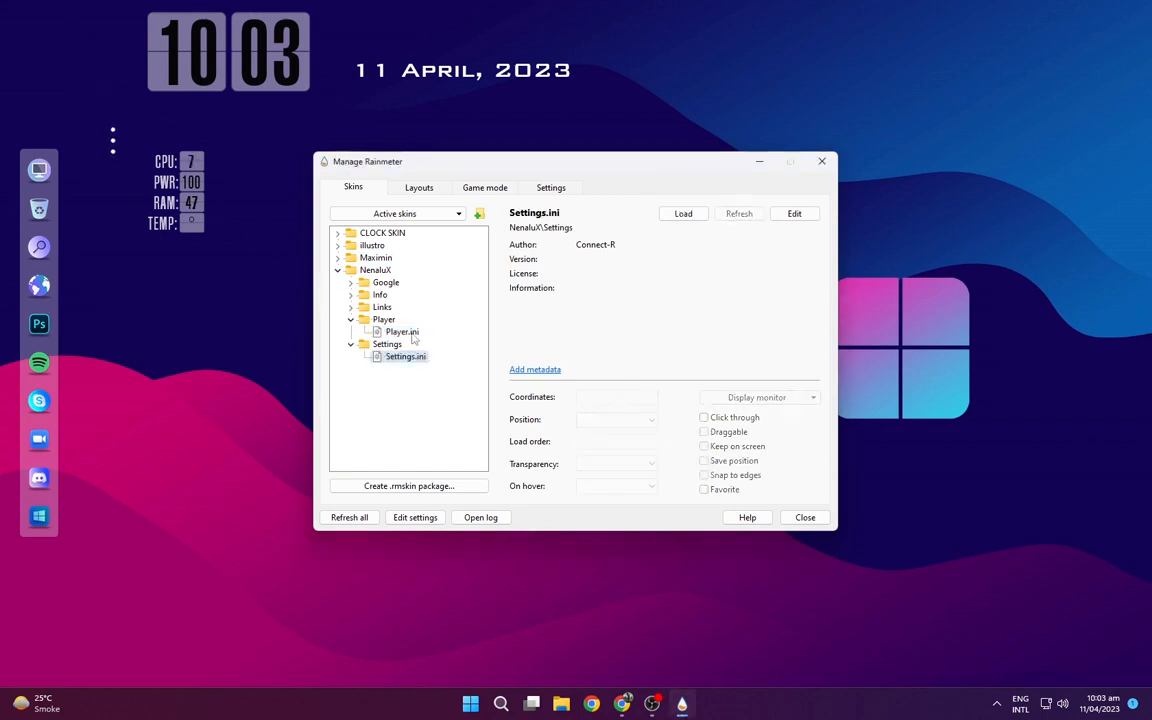
pyautogui.click(822, 163)
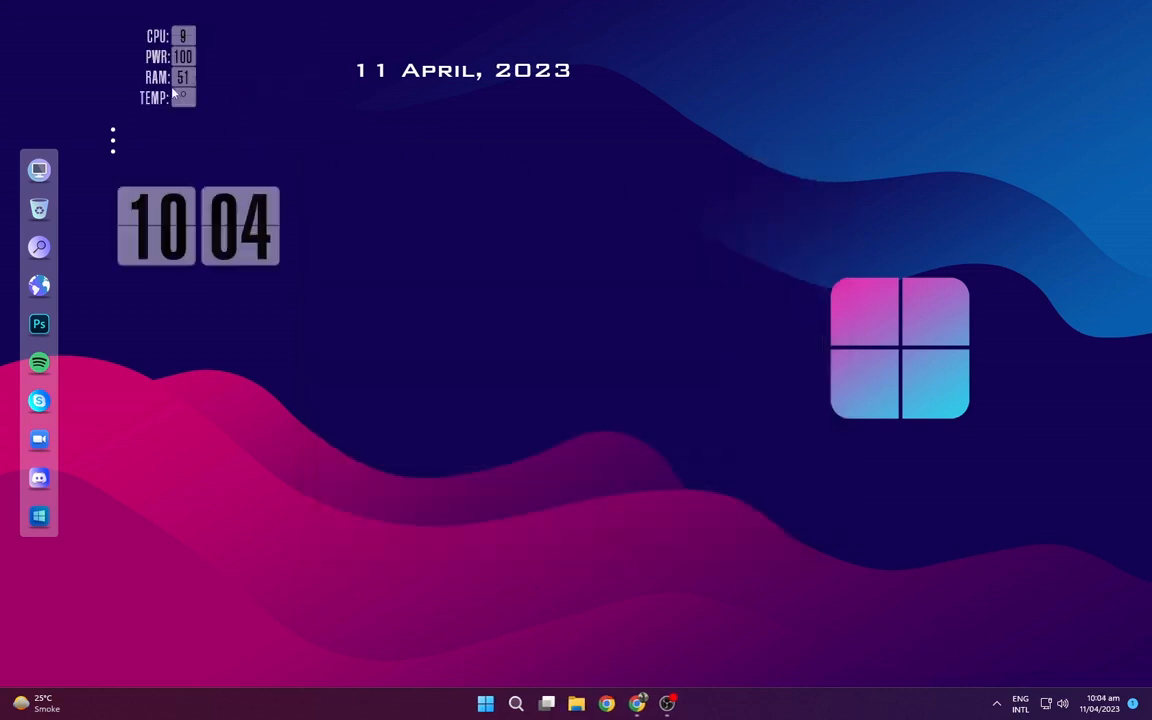
# - Arrange the skins mid-desktop: system monitor beside the wallpaper's Windows logo, flip clock to its left, and date above them
pyautogui.moveTo(183, 82); pyautogui.dragTo(697, 351)
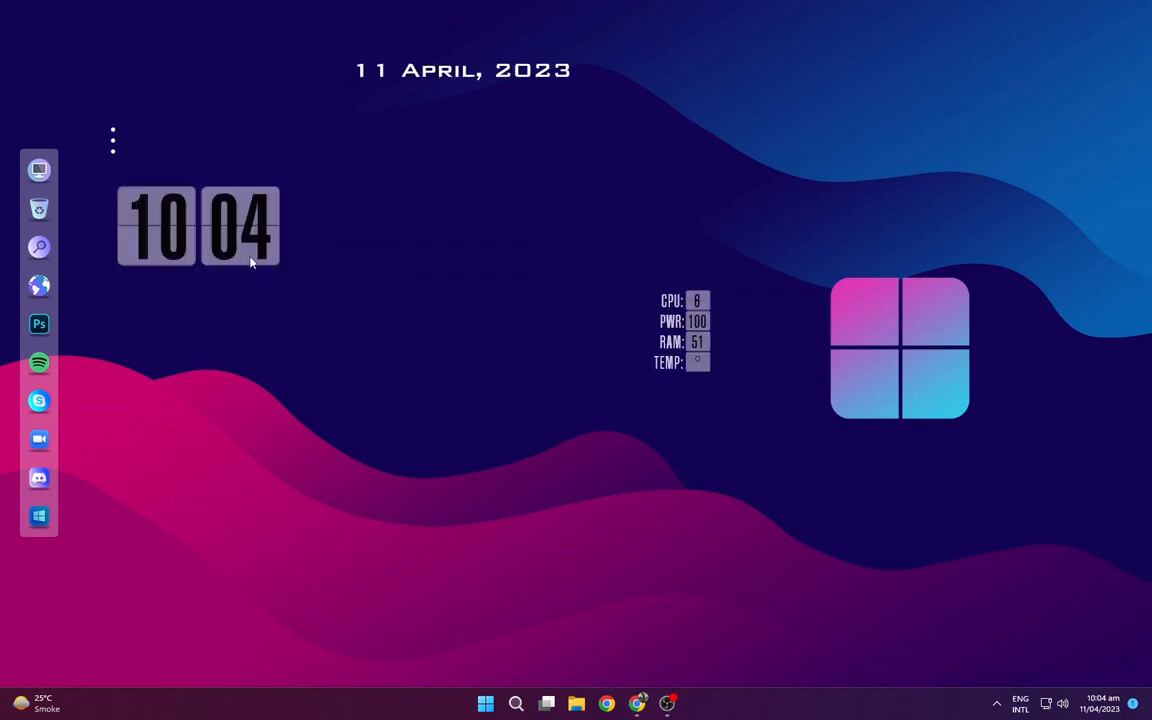
pyautogui.moveTo(226, 236); pyautogui.dragTo(534, 317)
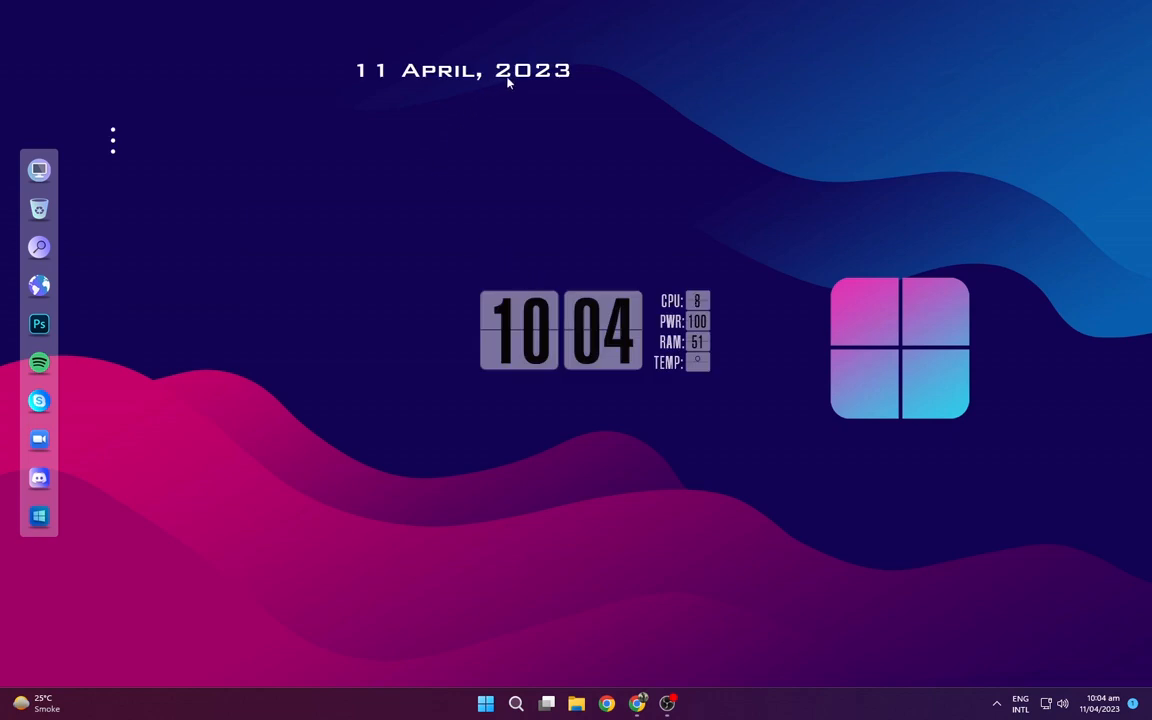
pyautogui.moveTo(507, 83); pyautogui.dragTo(644, 261)
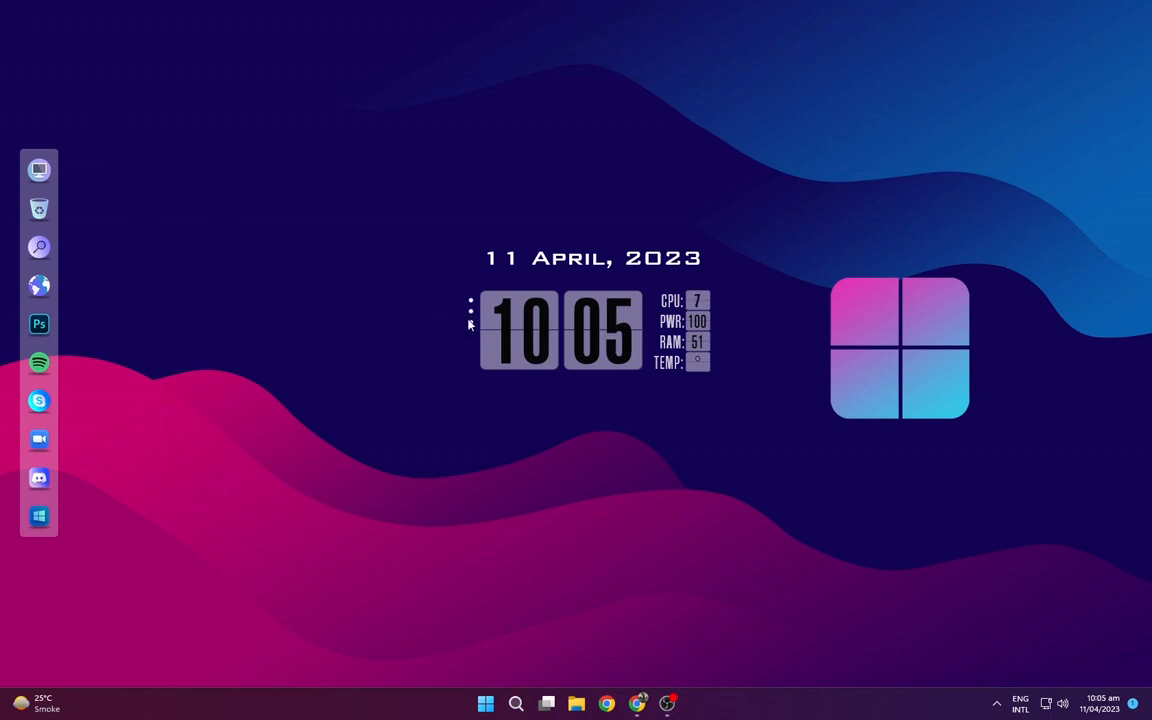
# - Turn on automatic hiding of the taskbar in the taskbar behaviours settings and close Settings
pyautogui.rightClick(766, 703)
pyautogui.click(789, 682)
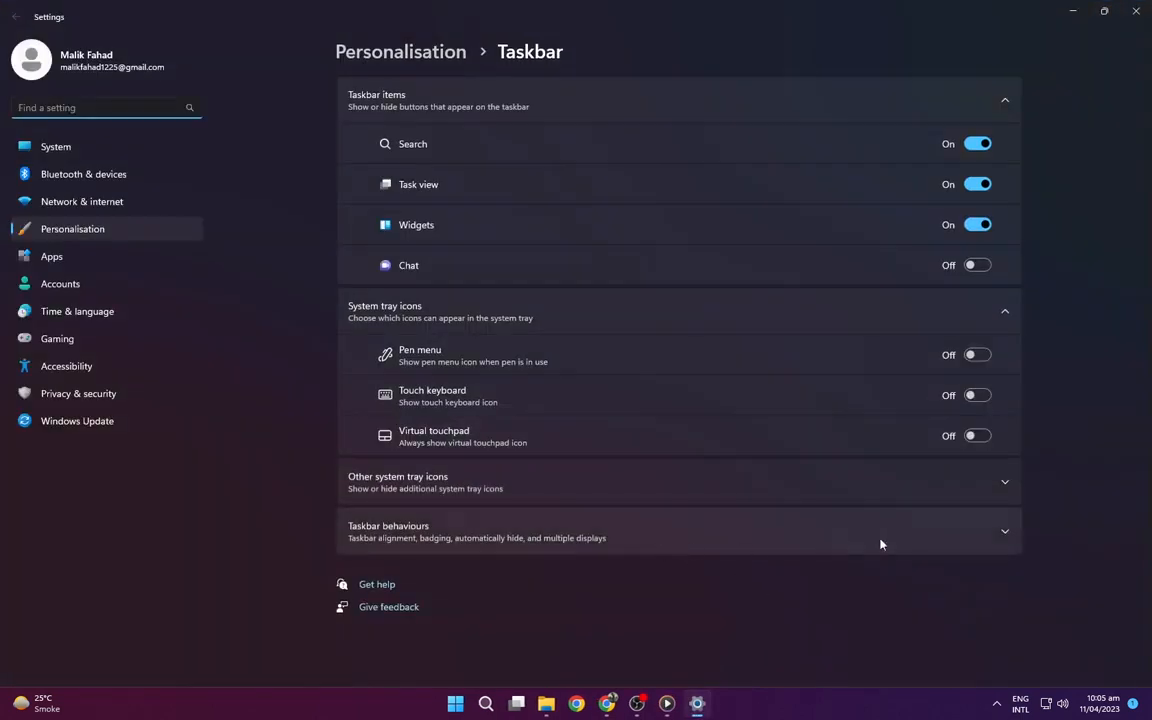
pyautogui.click(1001, 530)
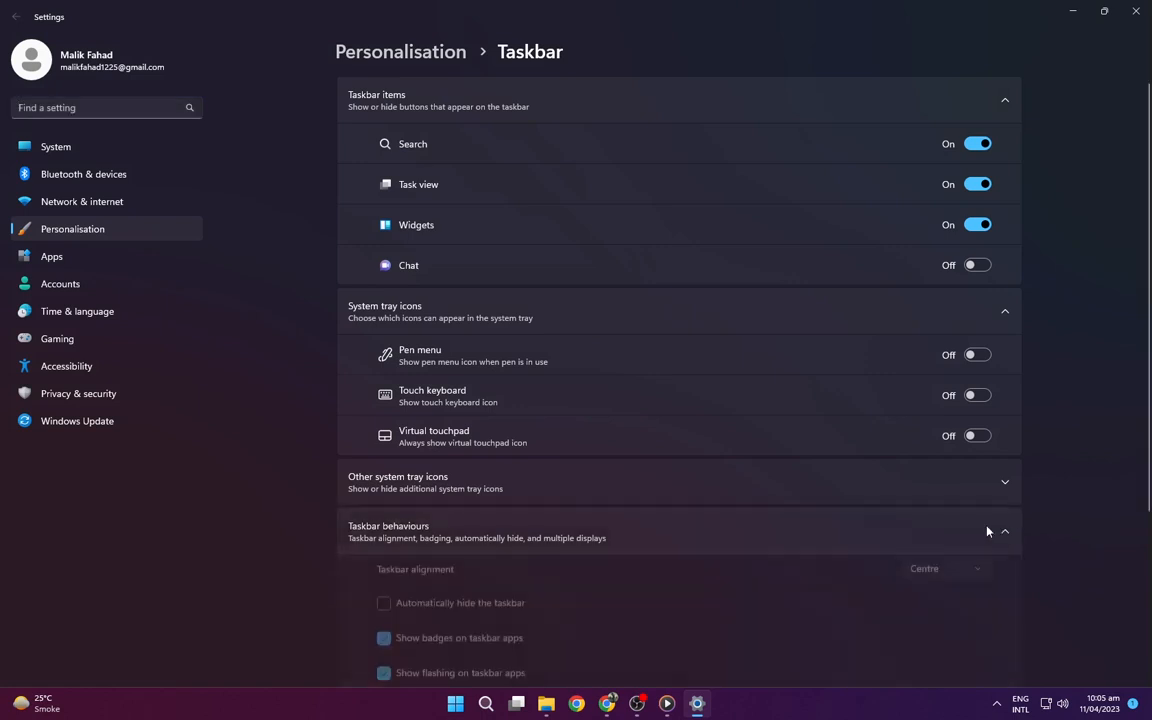
pyautogui.click(384, 607)
pyautogui.scroll(-3, 454, 523)
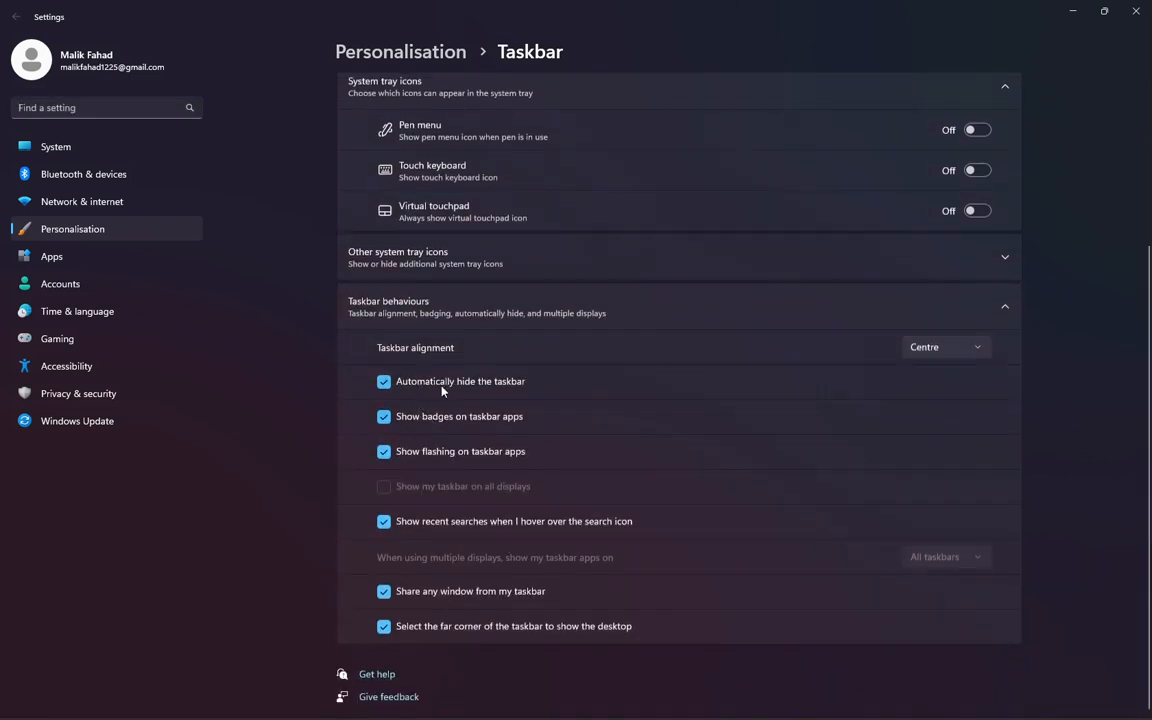
pyautogui.click(1136, 11)
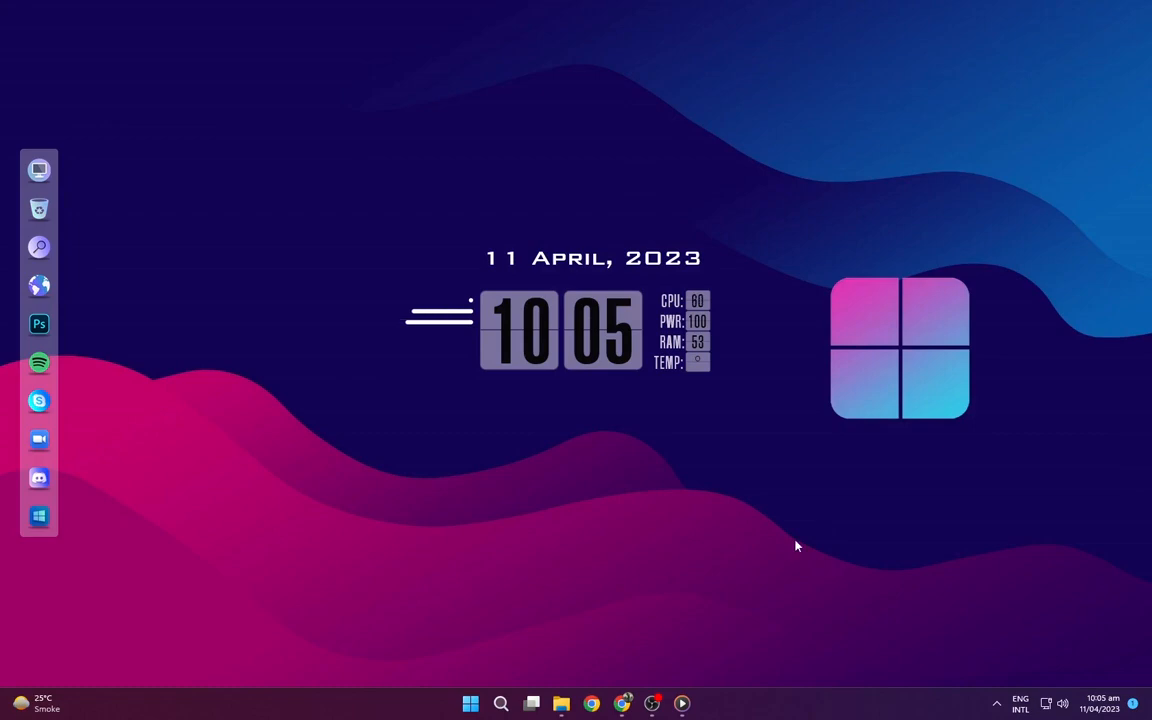